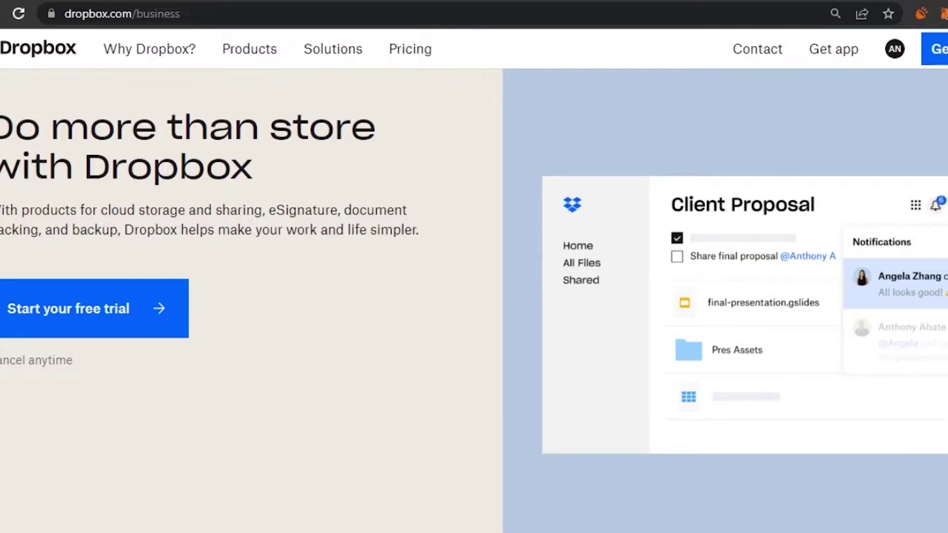
# Step: Look over the Dropbox Business page's single user plans and open the free trial plan comparison
pyautogui.scroll(-10, 474, 297)
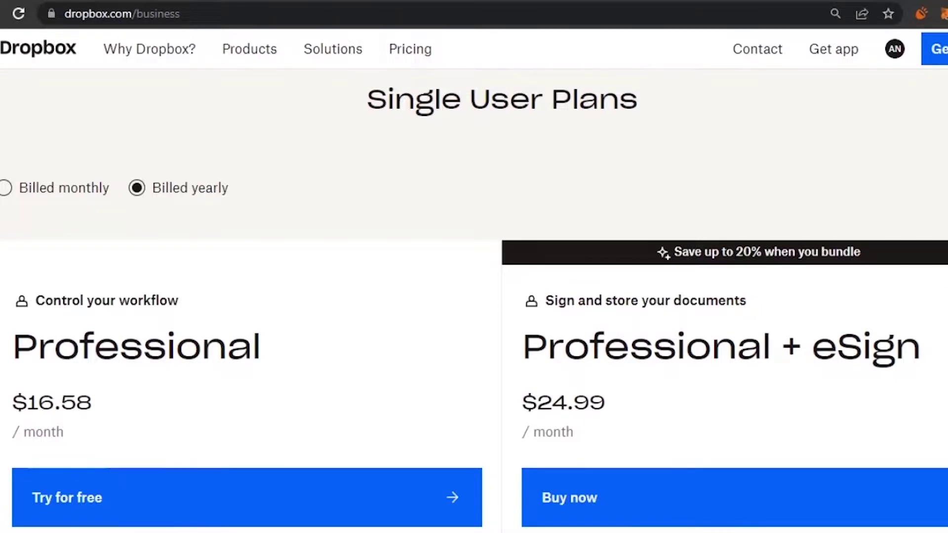
pyautogui.scroll(10, 474, 296)
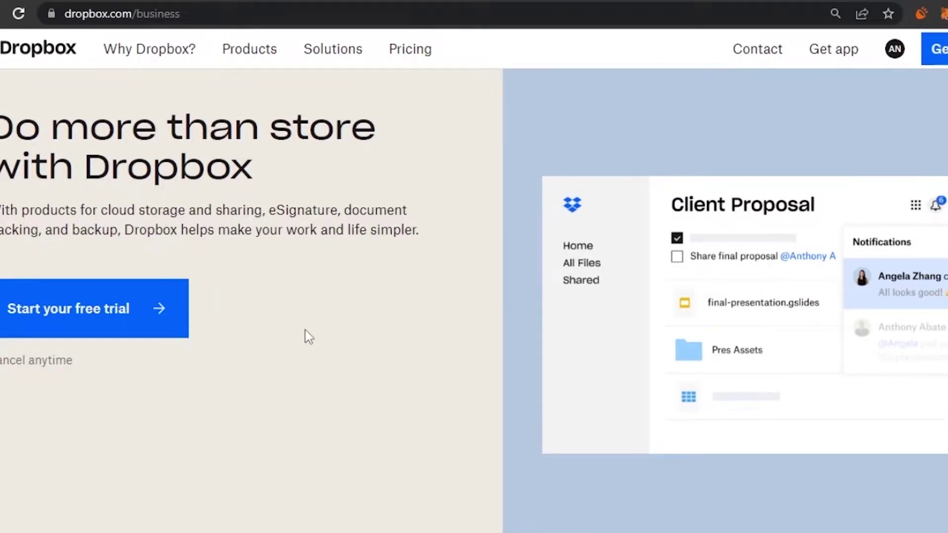
pyautogui.click(148, 309)
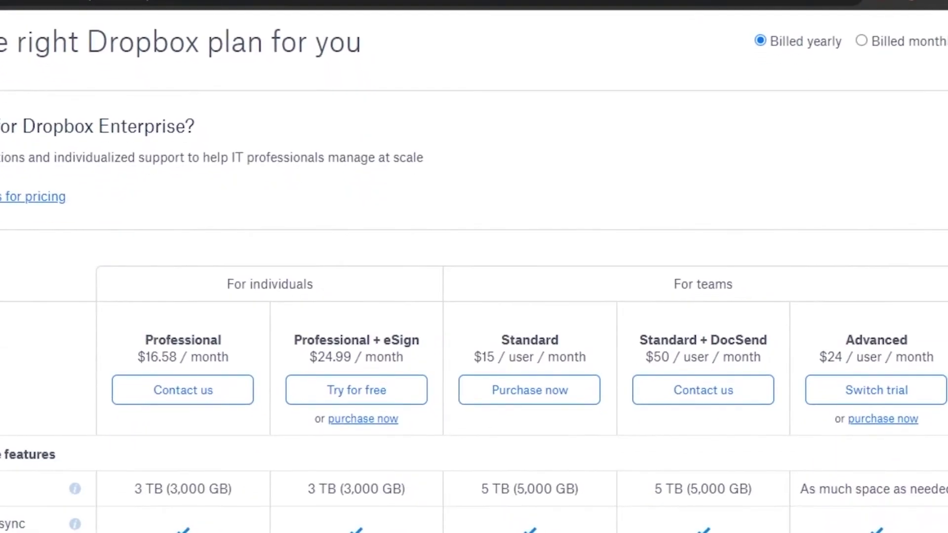
# Step: Examine the individual and team plan prices, and check the available support and sales contact options
pyautogui.scroll(7, 474, 267)
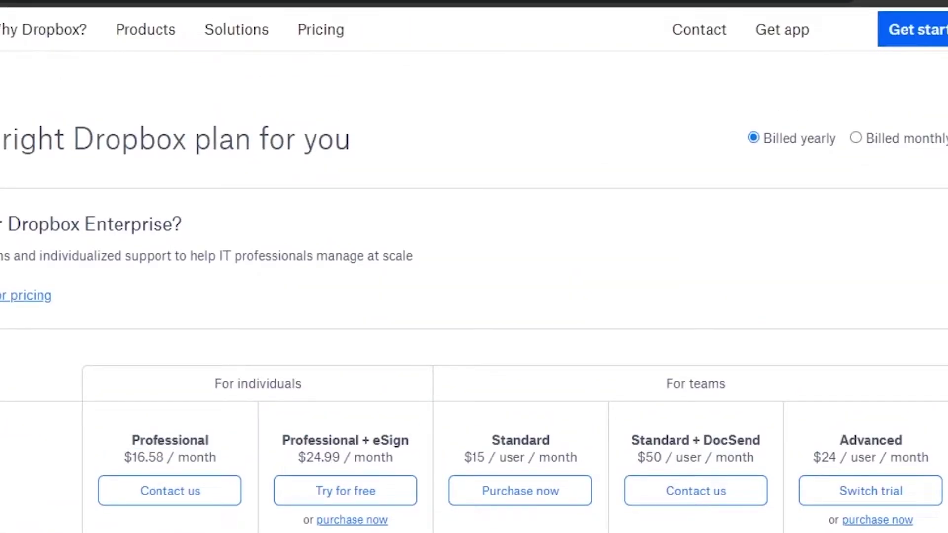
pyautogui.scroll(-10, 399, 254)
pyautogui.scroll(5, 398, 253)
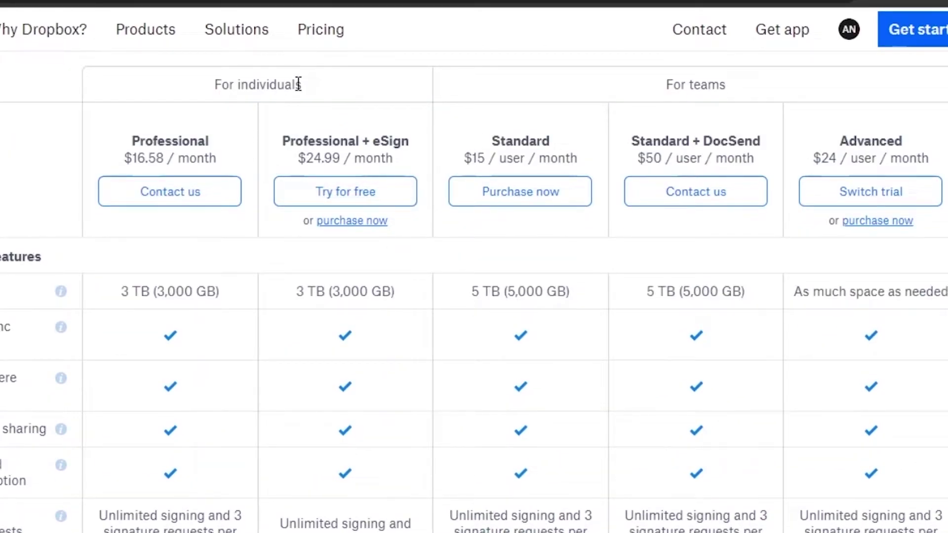
pyautogui.click(719, 31)
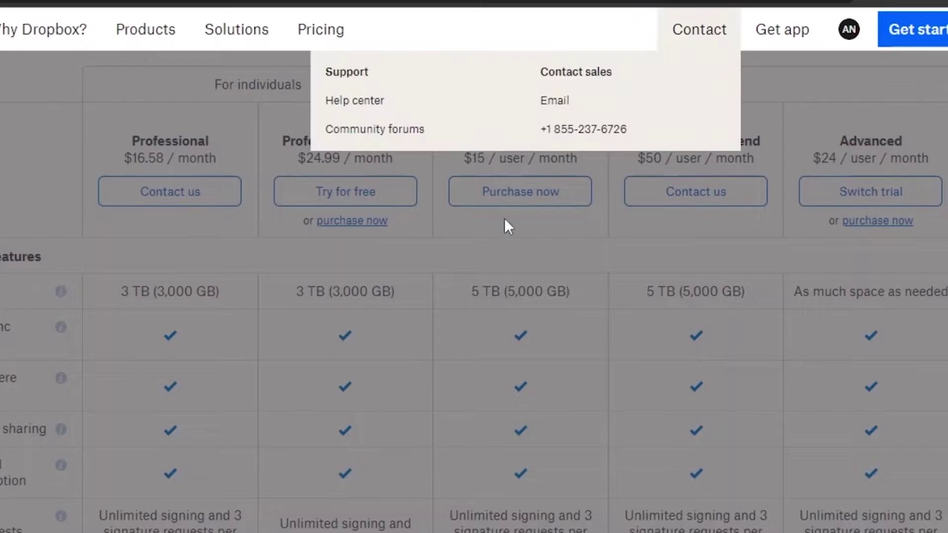
pyautogui.click(508, 227)
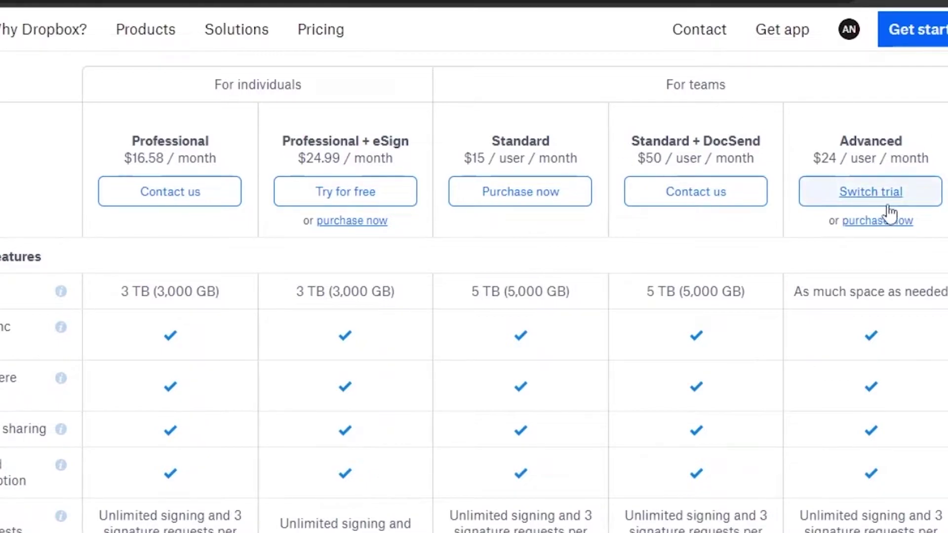
# Step: Compare the individual and team plans across core features, eSignature, security, collaboration, administrative tools and support
pyautogui.scroll(-7, 473, 291)
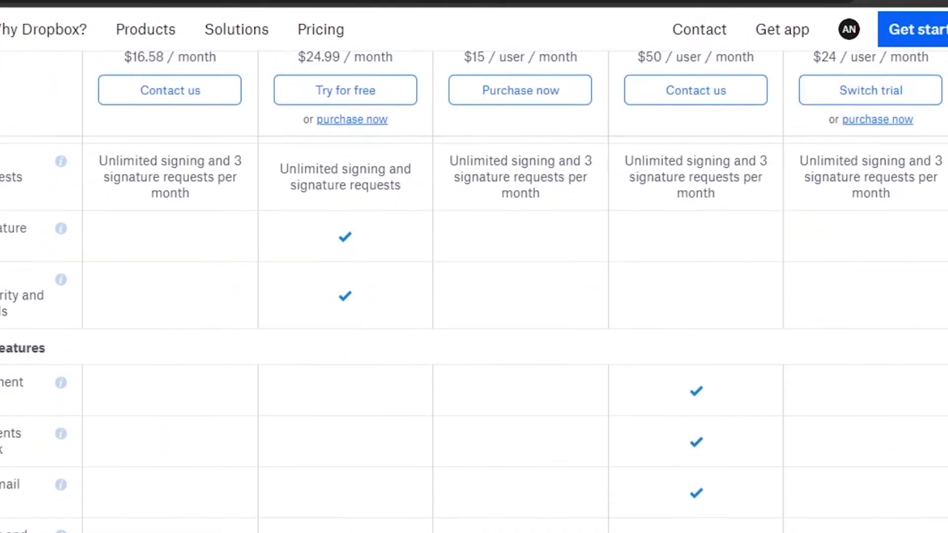
pyautogui.scroll(5, 474, 292)
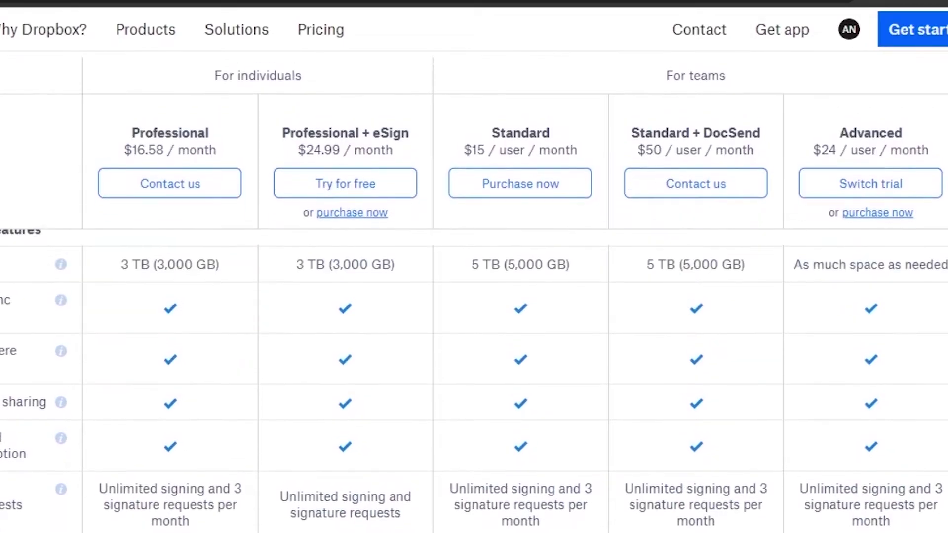
pyautogui.scroll(-10, 475, 291)
pyautogui.scroll(-3, 474, 291)
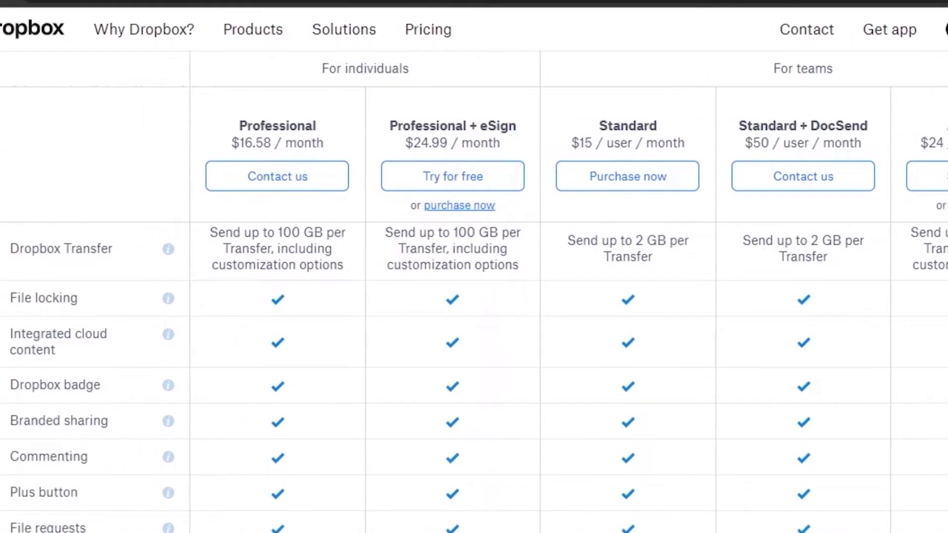
pyautogui.scroll(-2, 474, 376)
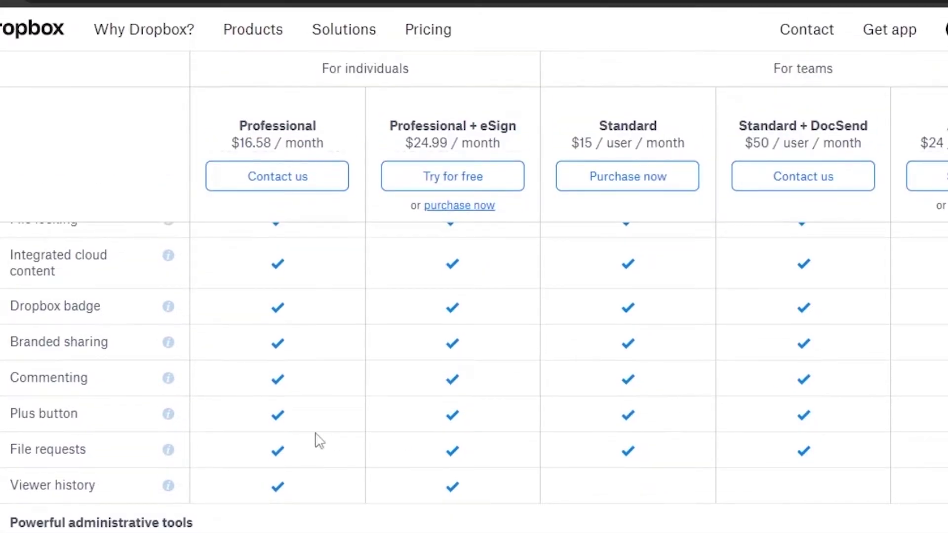
pyautogui.moveTo(155, 405)
pyautogui.scroll(-10, 474, 291)
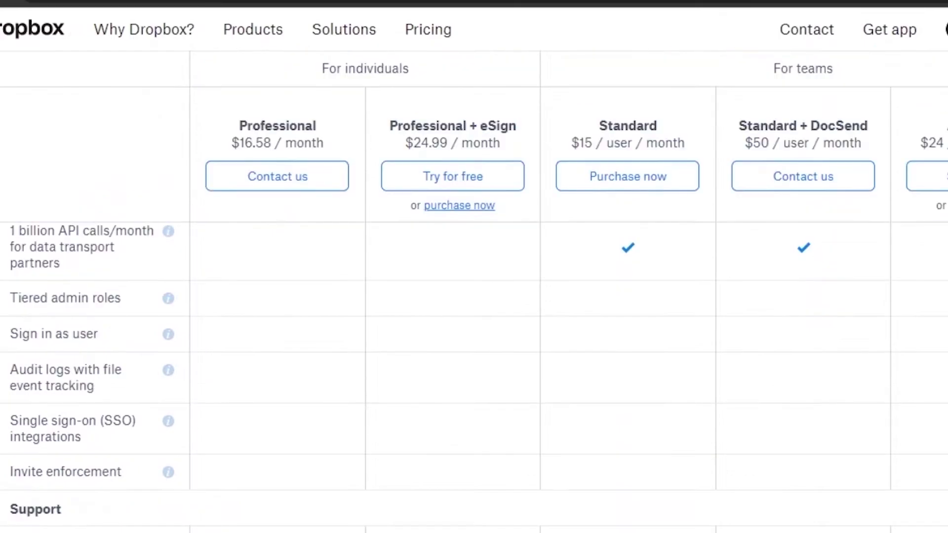
pyautogui.scroll(4, 474, 291)
pyautogui.scroll(6, 474, 291)
pyautogui.scroll(-15, 474, 292)
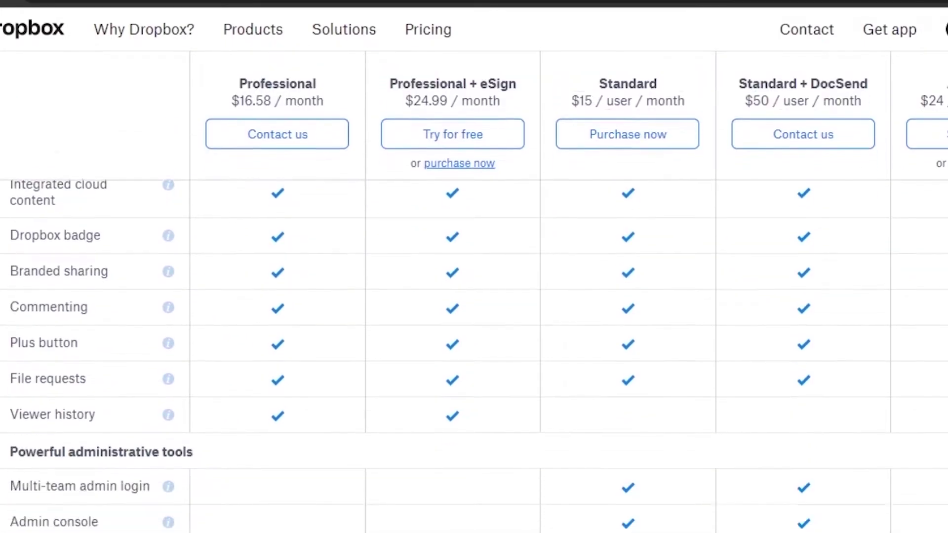
pyautogui.scroll(10, 474, 291)
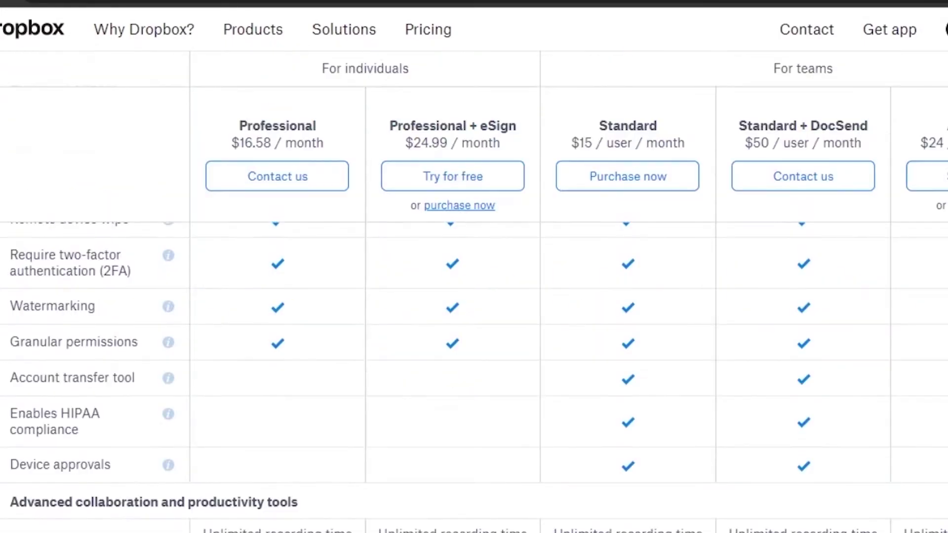
pyautogui.scroll(15, 474, 291)
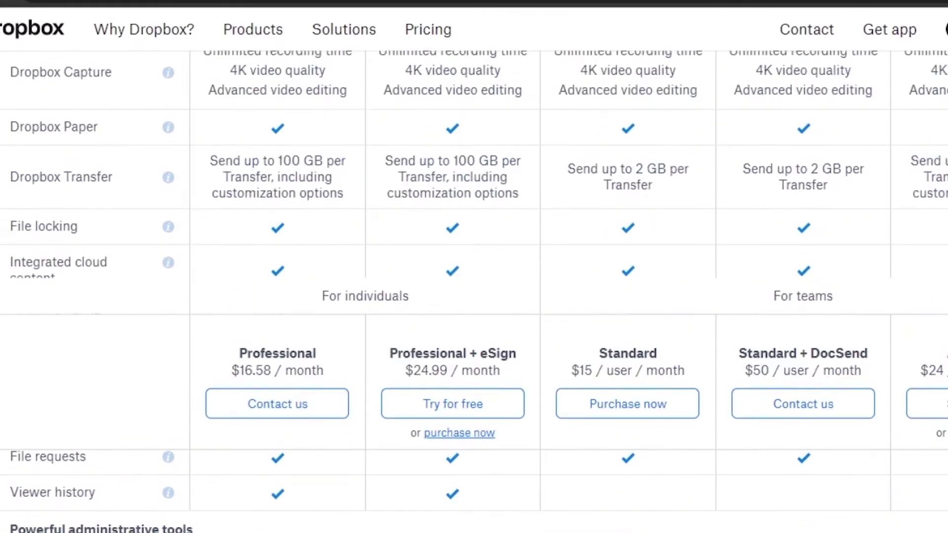
pyautogui.scroll(1, 474, 290)
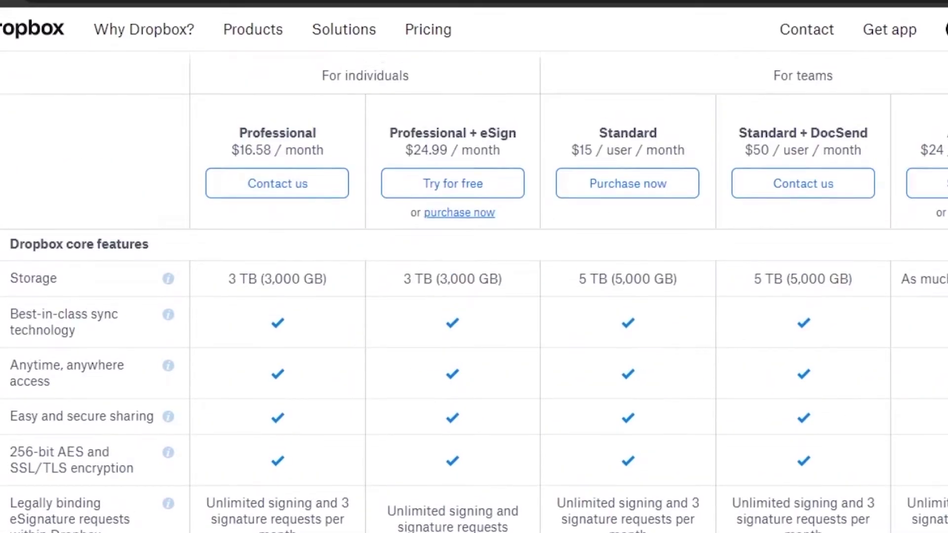
pyautogui.scroll(5, 474, 291)
pyautogui.scroll(-2, 474, 291)
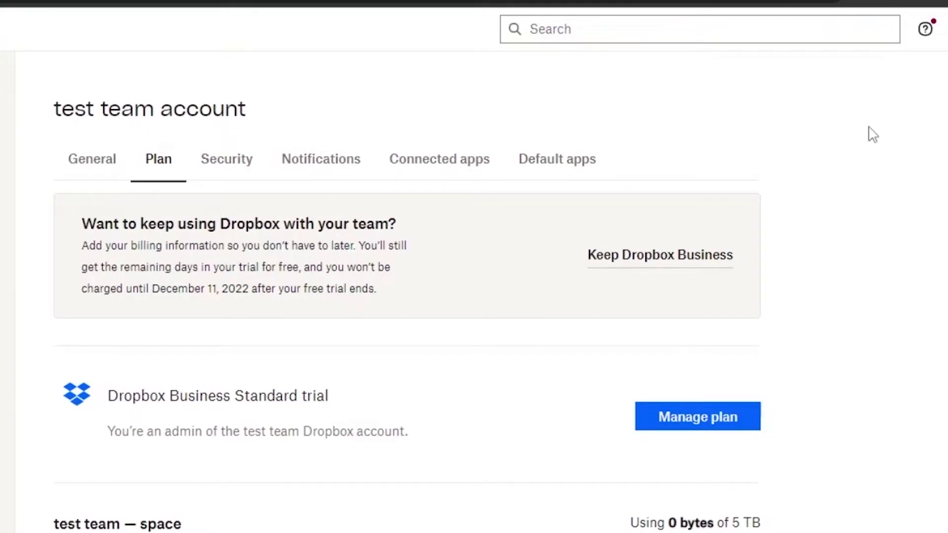
# Step: Check the team account's plan settings and view its general settings from Basics to the workplace information
pyautogui.scroll(-3, 607, 354)
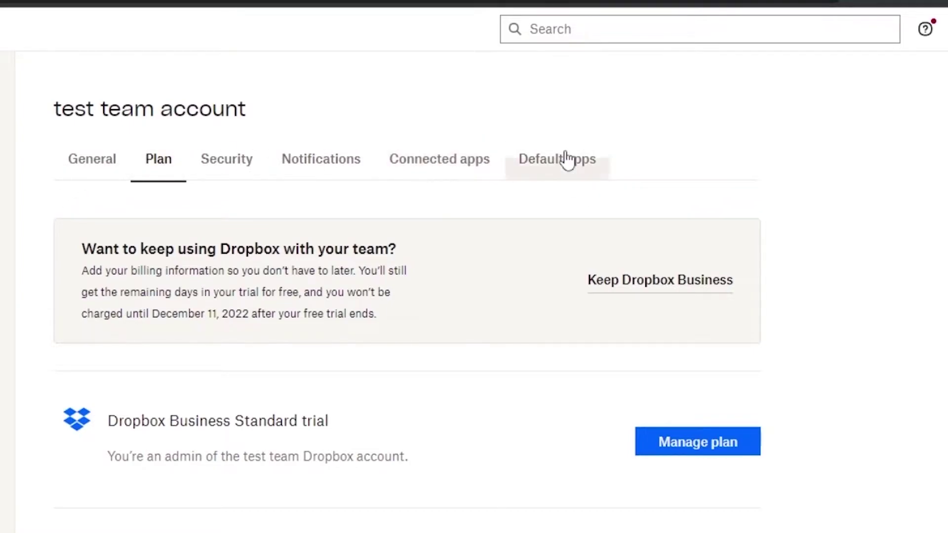
pyautogui.click(89, 168)
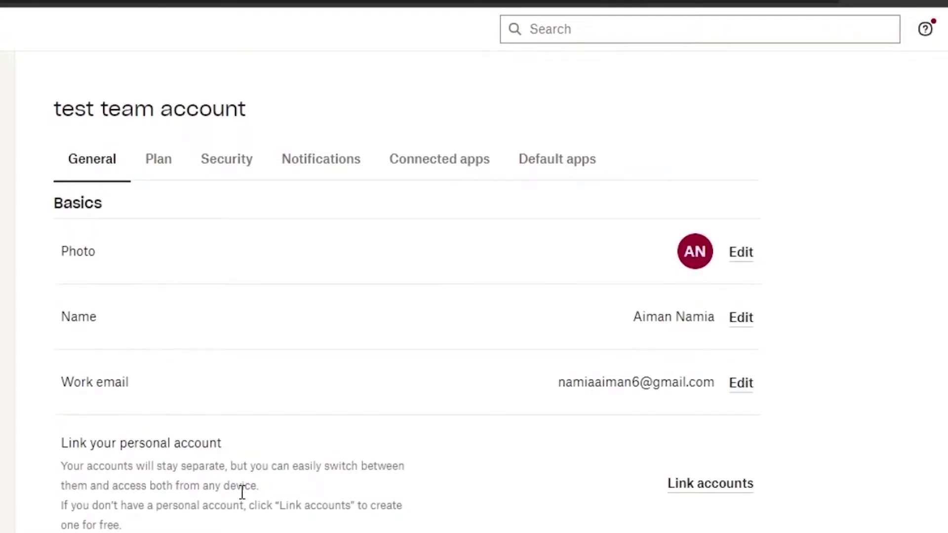
pyautogui.scroll(-8, 406, 360)
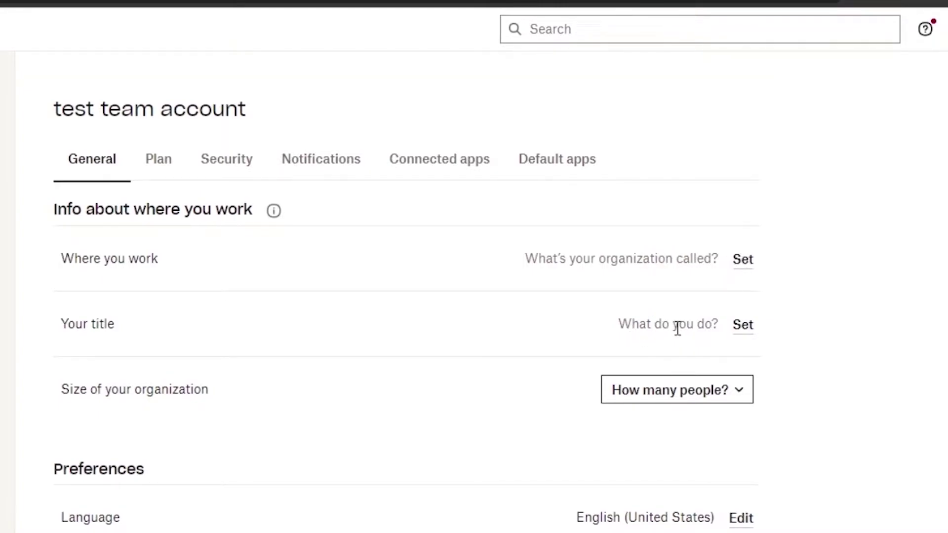
# Step: View the available size ranges for the organization and close the list without choosing one
pyautogui.click(733, 395)
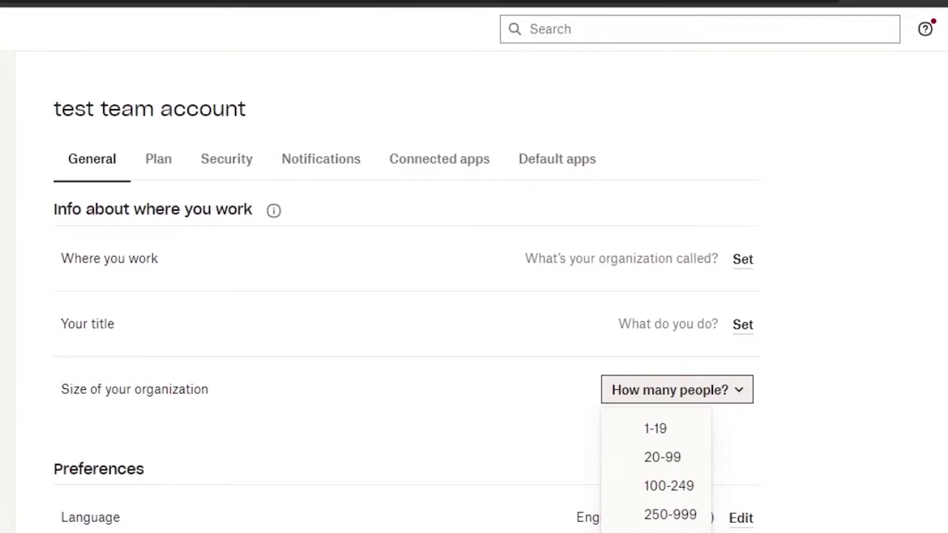
pyautogui.scroll(-5, 696, 227)
pyautogui.scroll(1, 695, 228)
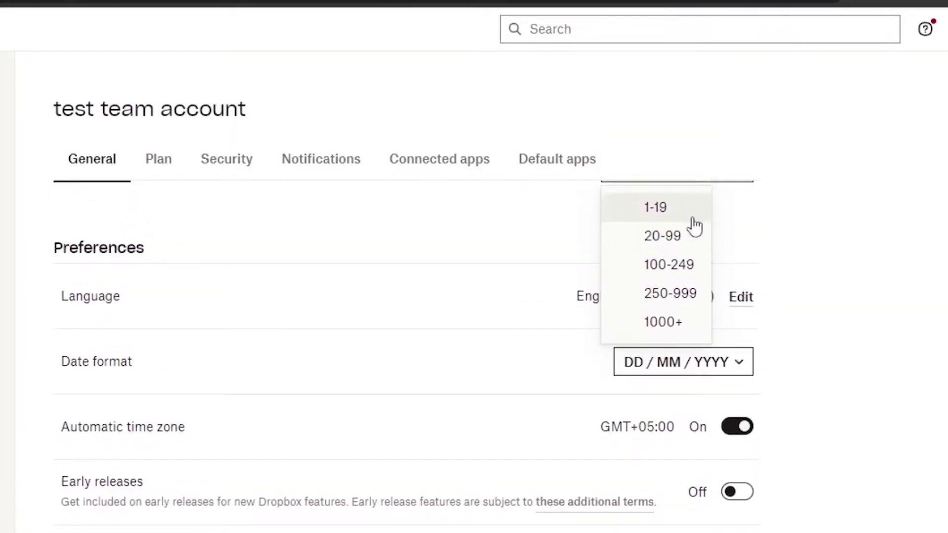
pyautogui.click(835, 232)
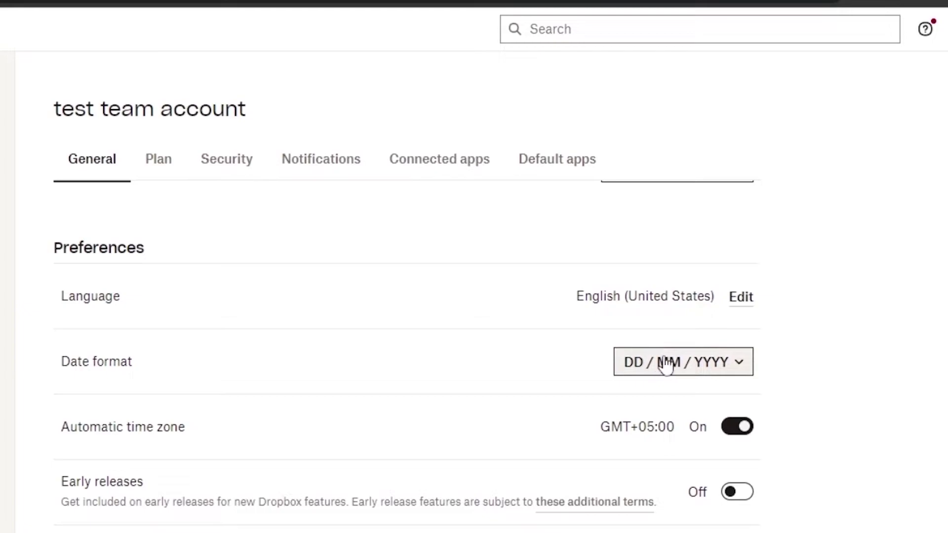
# Step: Examine the account preferences, including date format, time zone, manually added contacts, folder upload access and the system extension
pyautogui.scroll(-1, 407, 352)
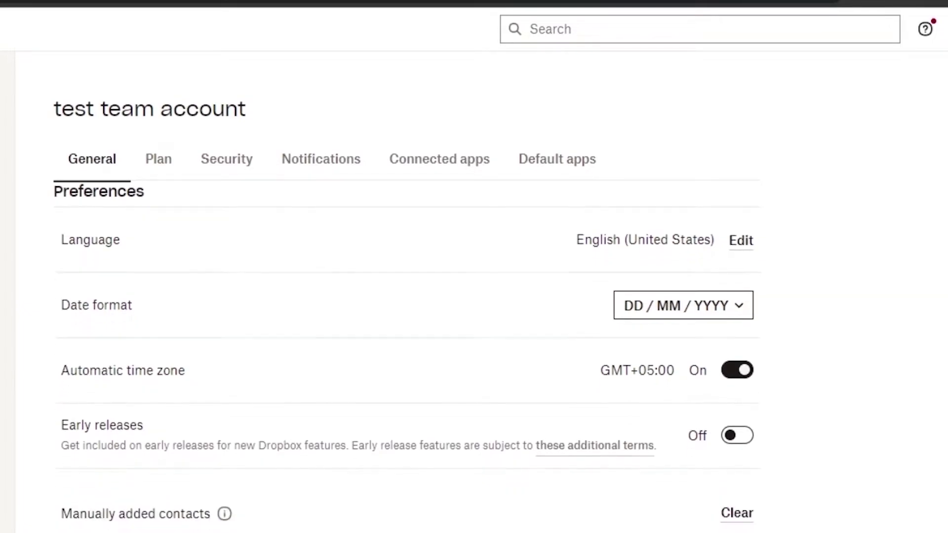
pyautogui.scroll(-2, 407, 353)
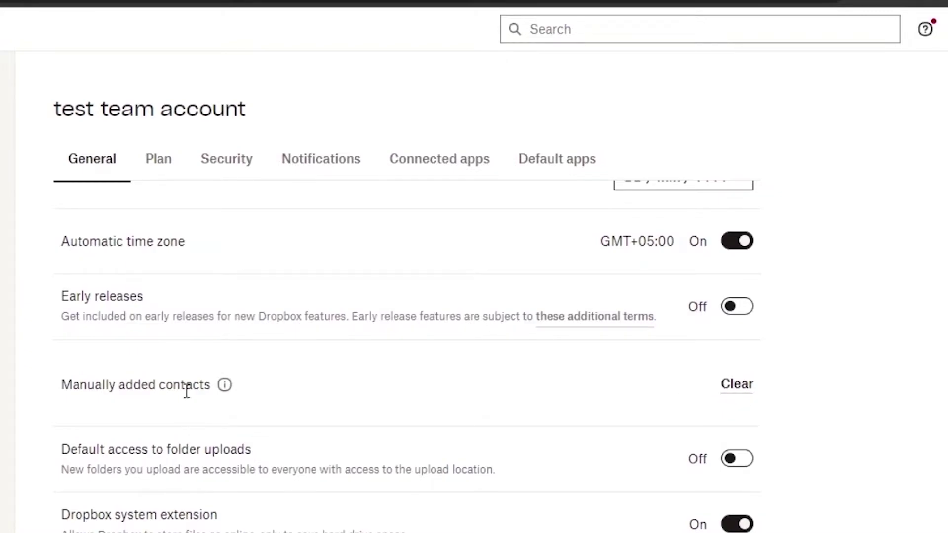
pyautogui.moveTo(224, 391)
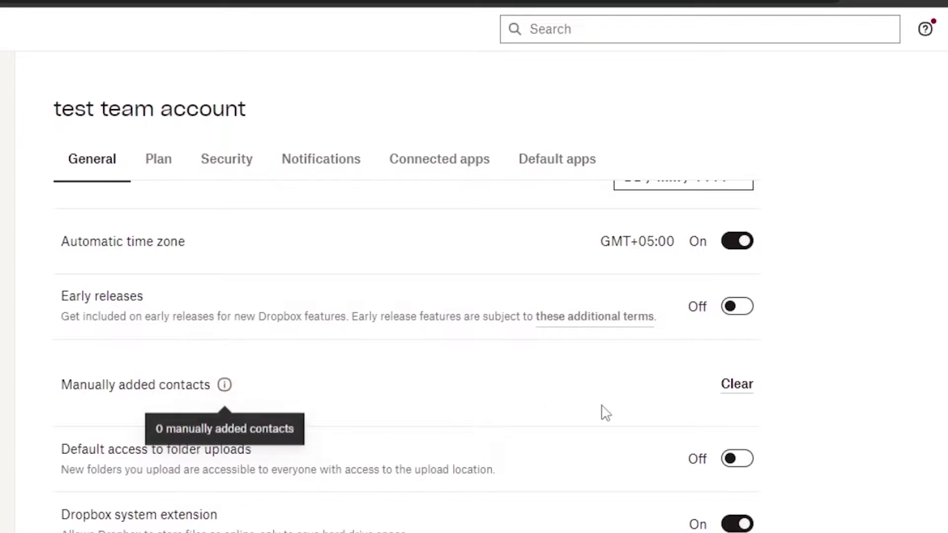
pyautogui.scroll(-1, 473, 346)
pyautogui.scroll(-2, 408, 355)
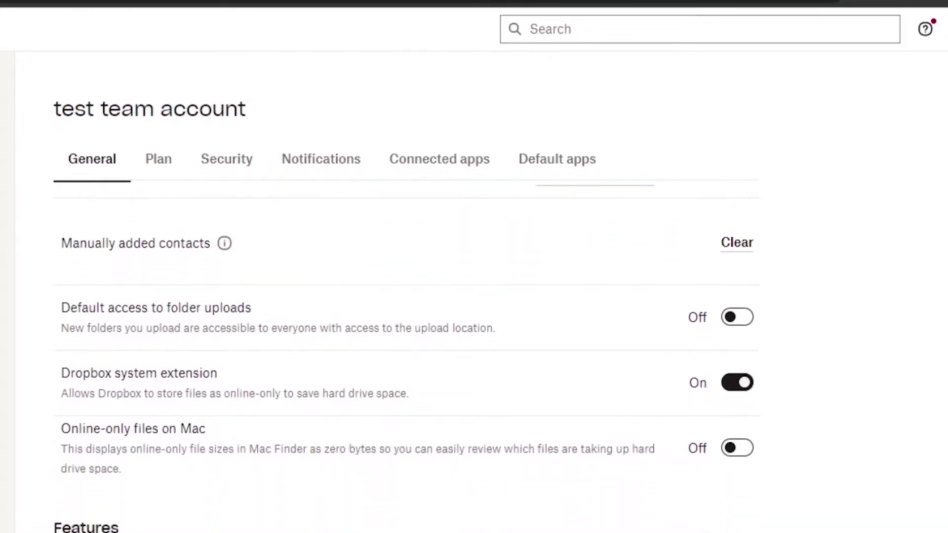
pyautogui.scroll(1, 407, 355)
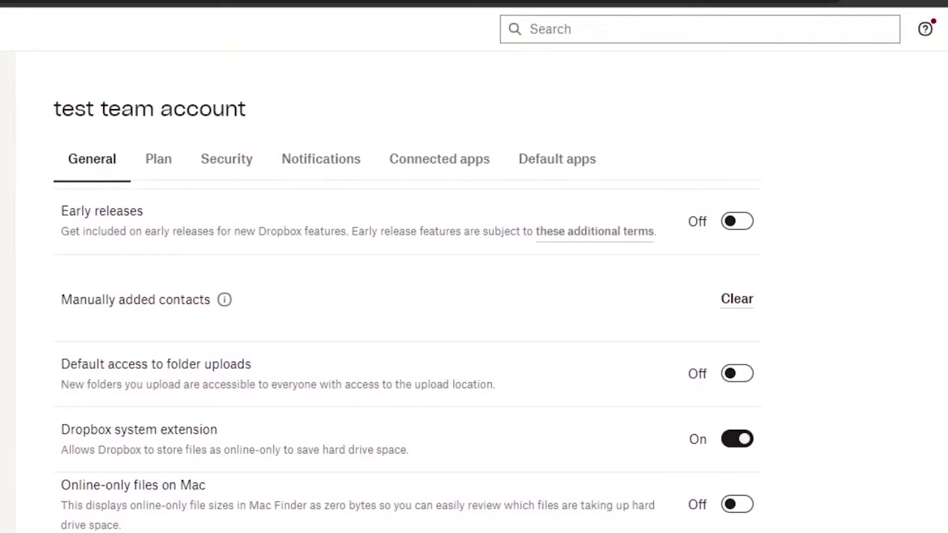
pyautogui.scroll(-3, 407, 346)
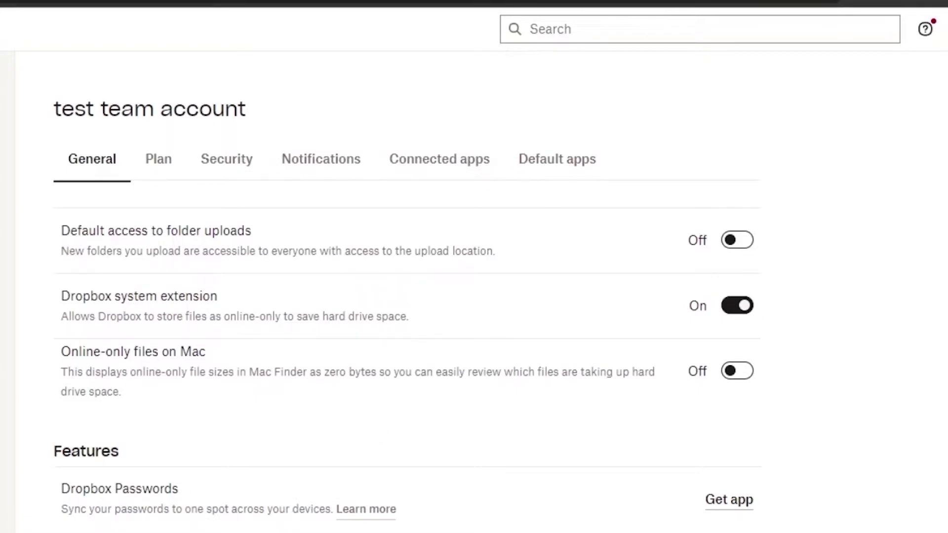
# Step: Open the team account's security settings and review its password, two-step verification, signed-in browsers and linked devices sections
pyautogui.scroll(10, 408, 356)
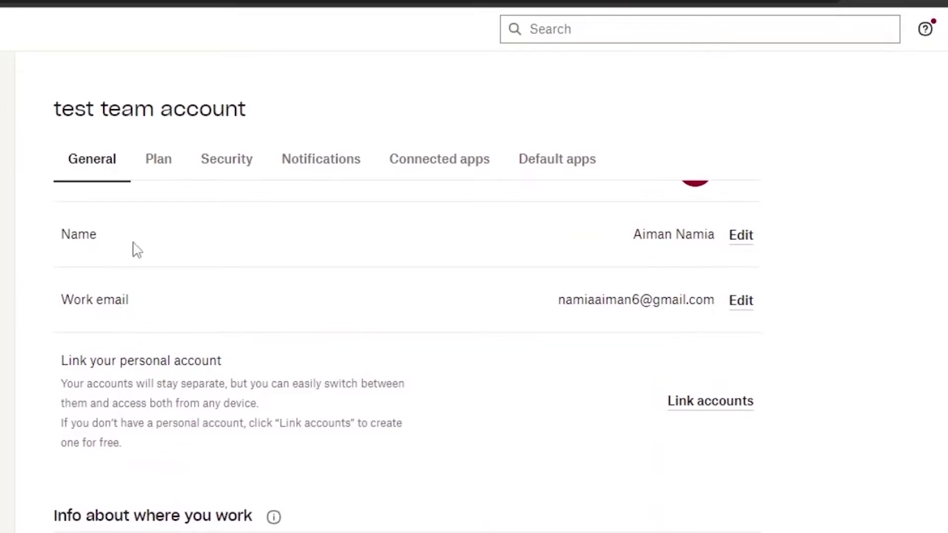
pyautogui.click(212, 171)
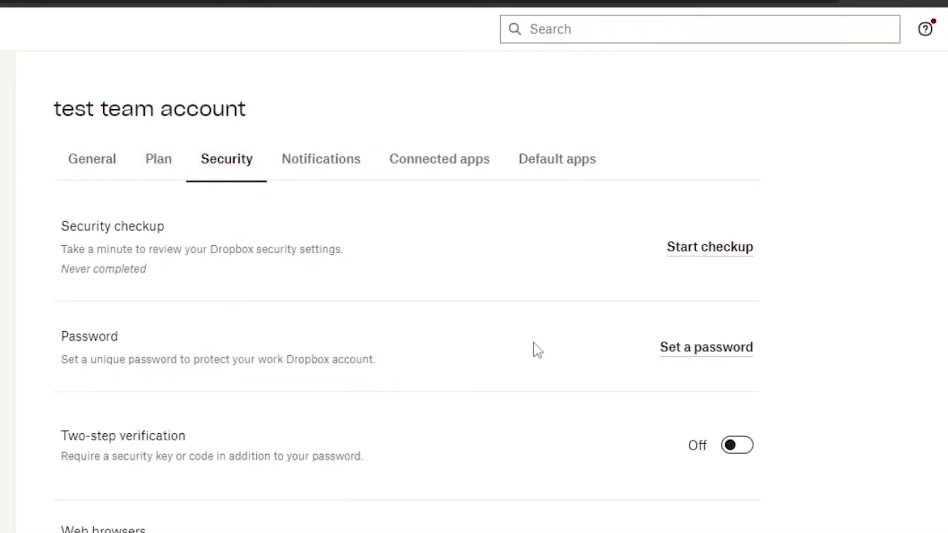
pyautogui.scroll(-1, 406, 358)
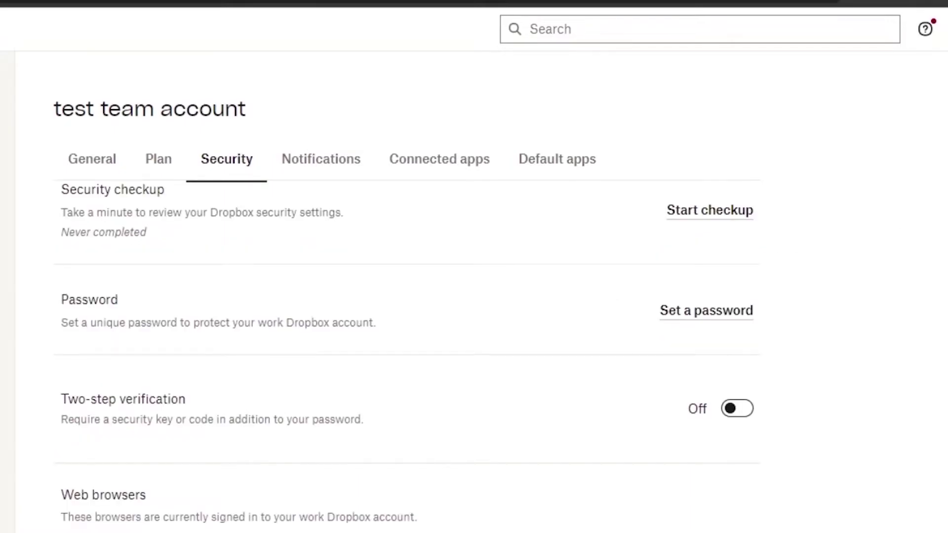
pyautogui.scroll(-4, 406, 359)
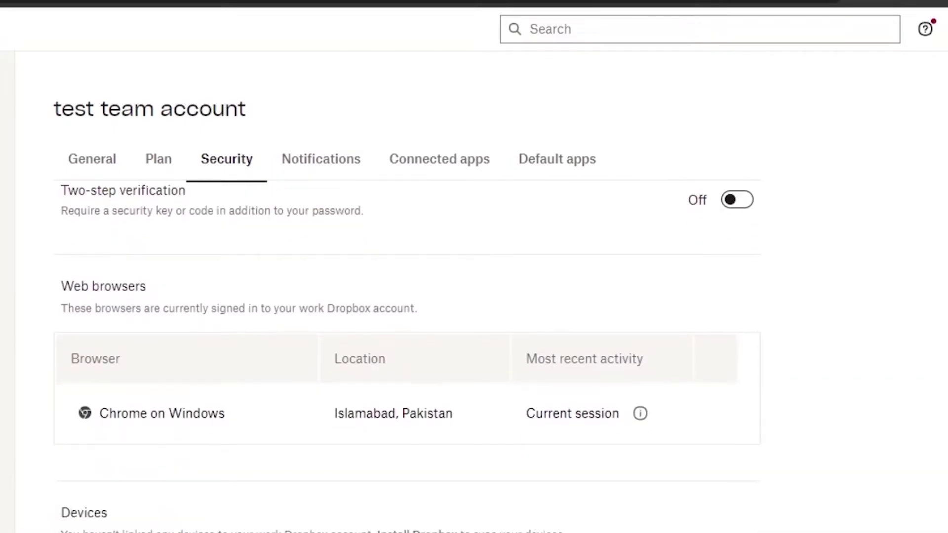
pyautogui.scroll(-3, 406, 356)
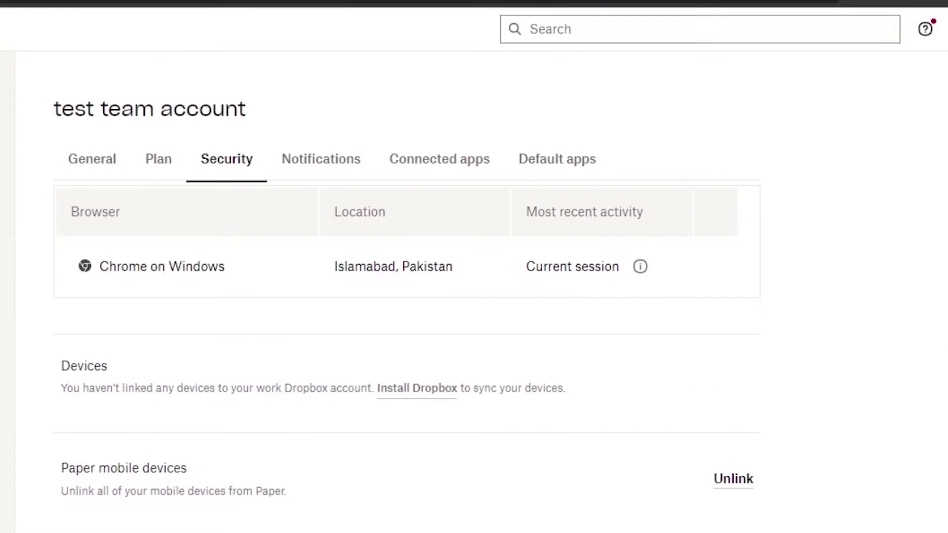
pyautogui.scroll(-1, 407, 356)
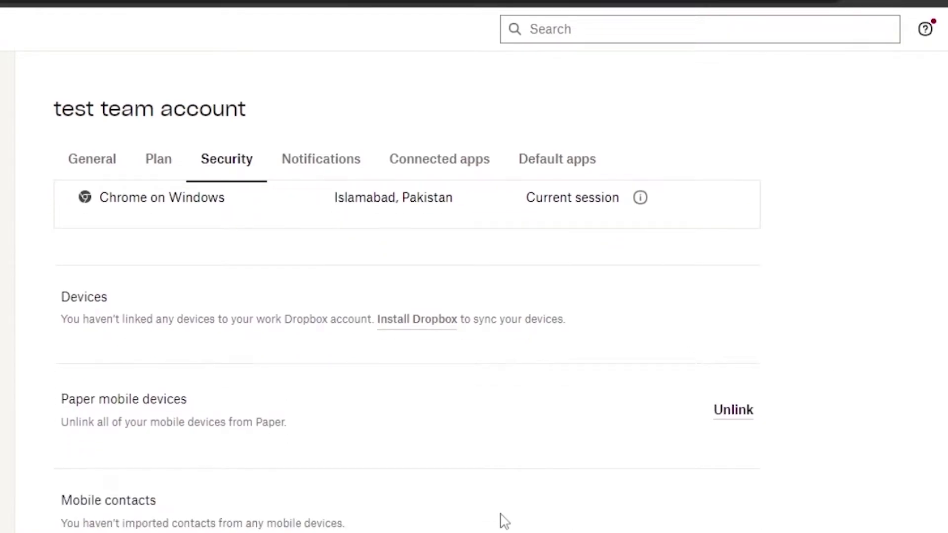
# Step: Open the team account's notification settings and review the email options for alerts, files and news
pyautogui.click(302, 165)
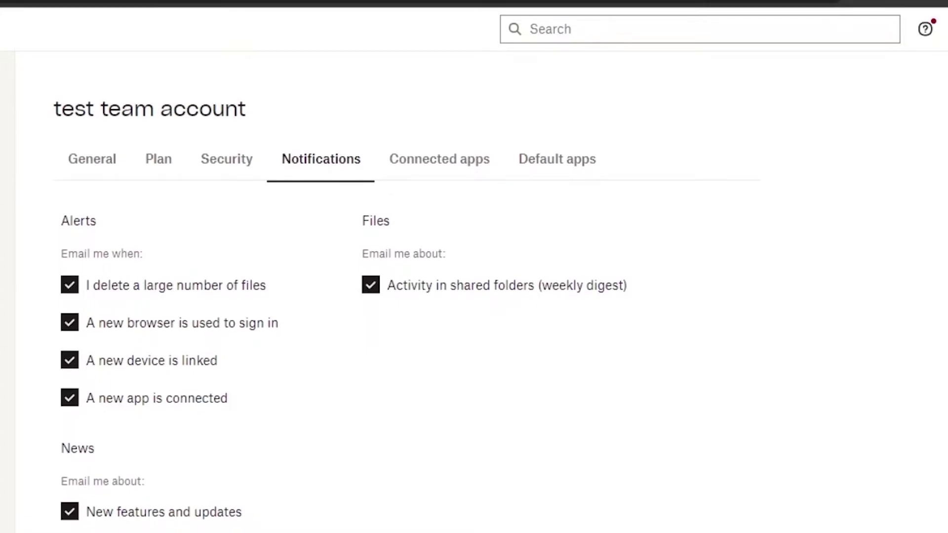
pyautogui.scroll(-2, 647, 365)
pyautogui.scroll(2, 648, 365)
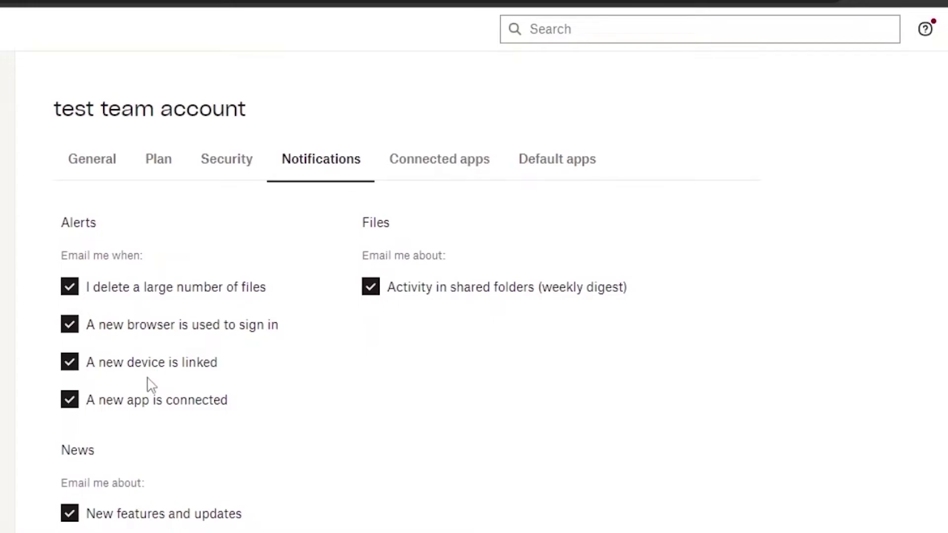
# Step: Open the team account's connected apps settings and review the sections from Launch from Dropbox to Apps managed for your team
pyautogui.click(457, 165)
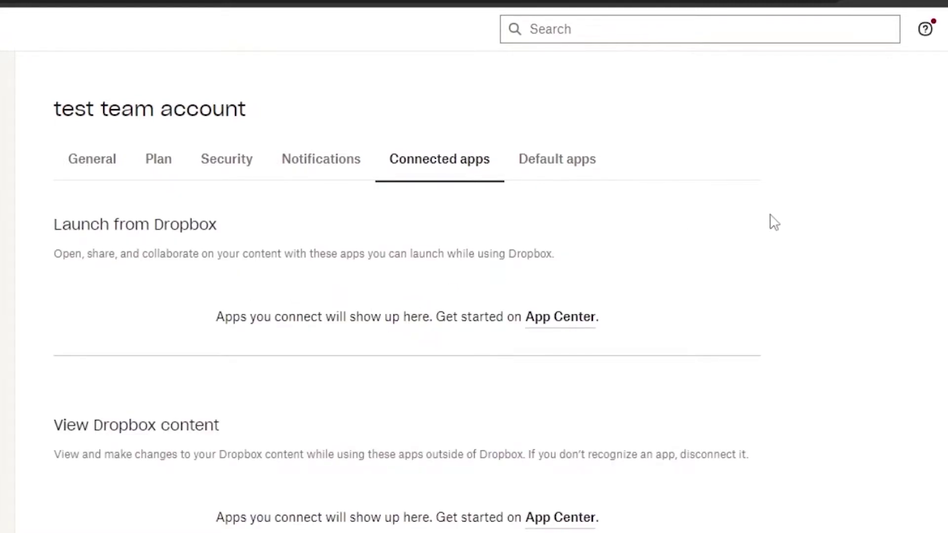
pyautogui.scroll(-2, 407, 346)
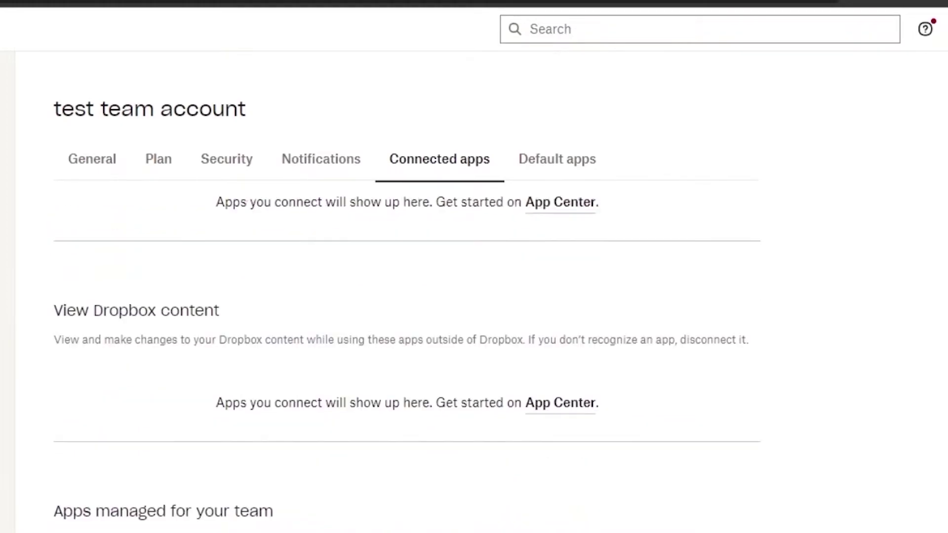
pyautogui.scroll(2, 407, 346)
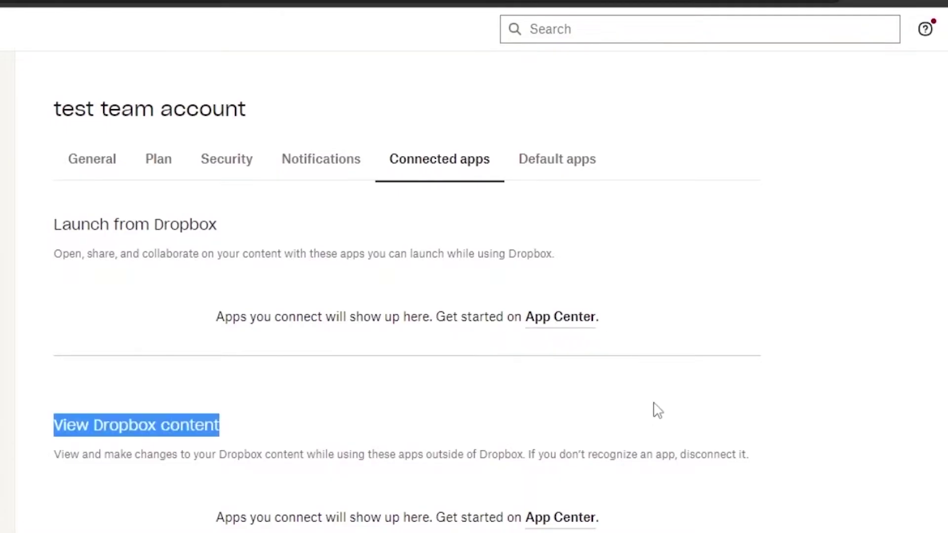
pyautogui.scroll(-5, 407, 346)
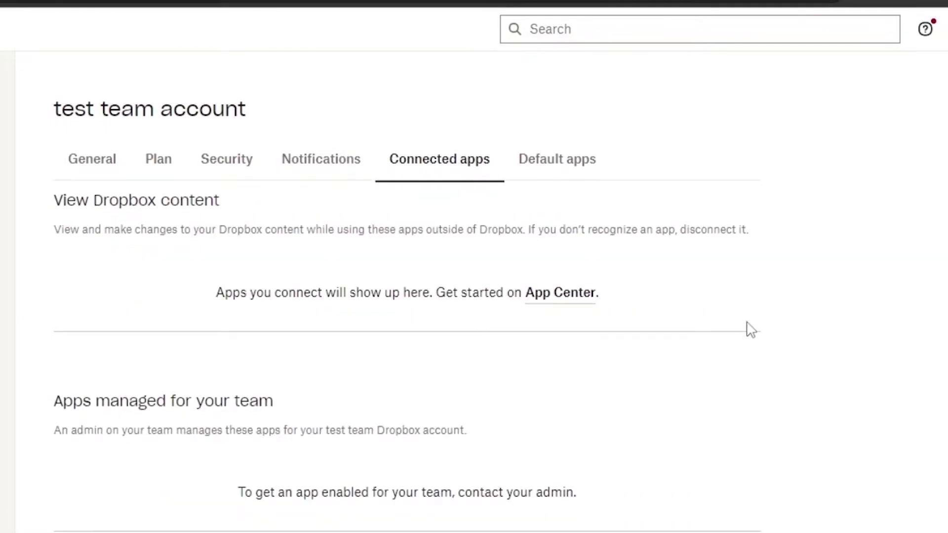
# Step: Open the App Center and browse its app collections from New apps spotlight to Keep work flowing
pyautogui.click(584, 303)
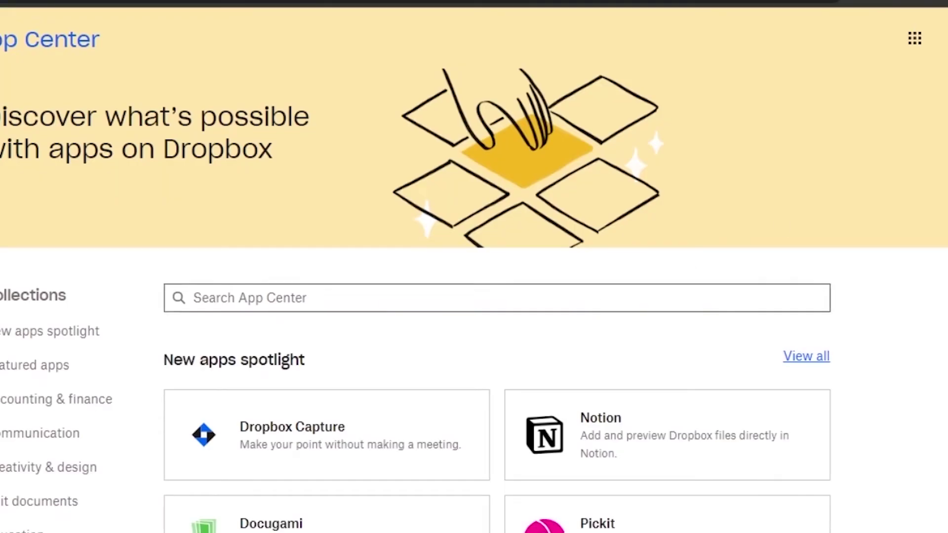
pyautogui.scroll(-3, 584, 304)
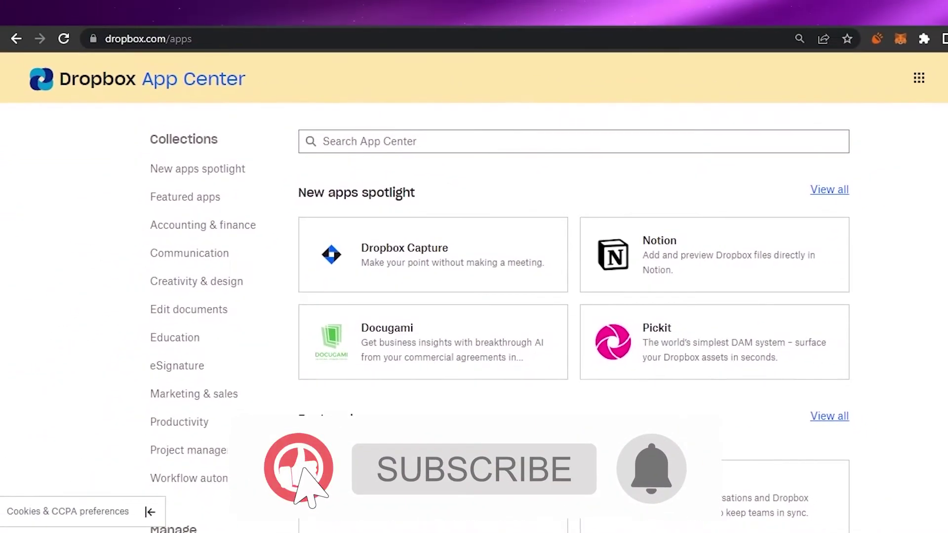
pyautogui.scroll(-5, 833, 512)
pyautogui.scroll(-1, 573, 316)
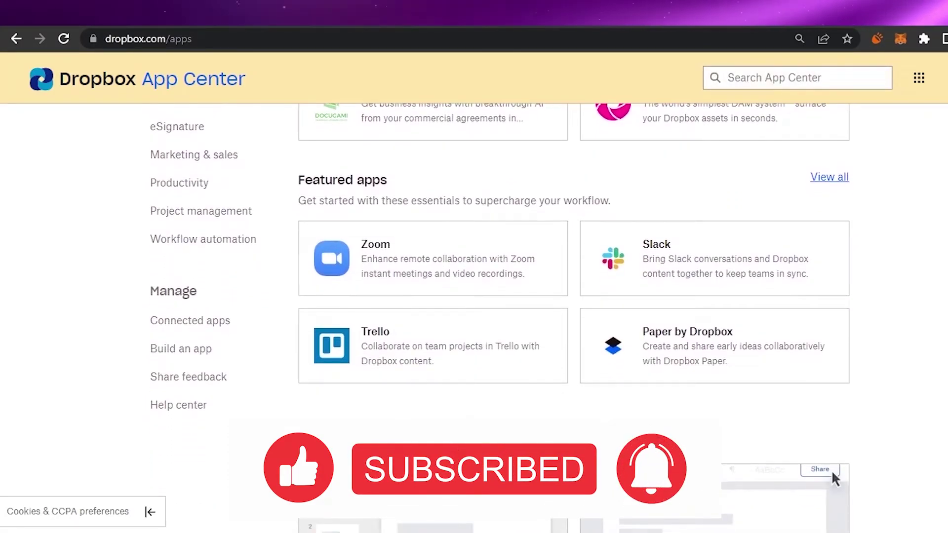
pyautogui.scroll(-5, 573, 316)
pyautogui.scroll(-6, 573, 316)
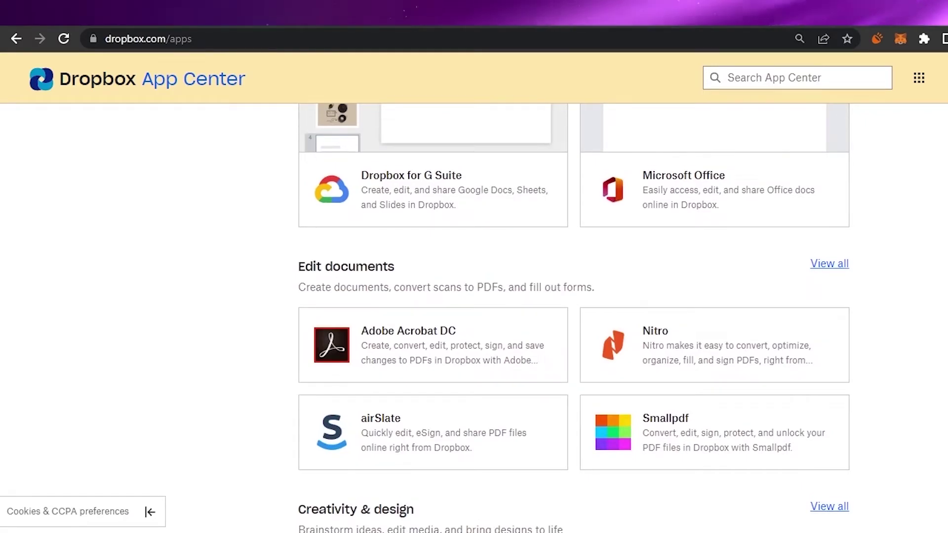
pyautogui.scroll(-15, 573, 316)
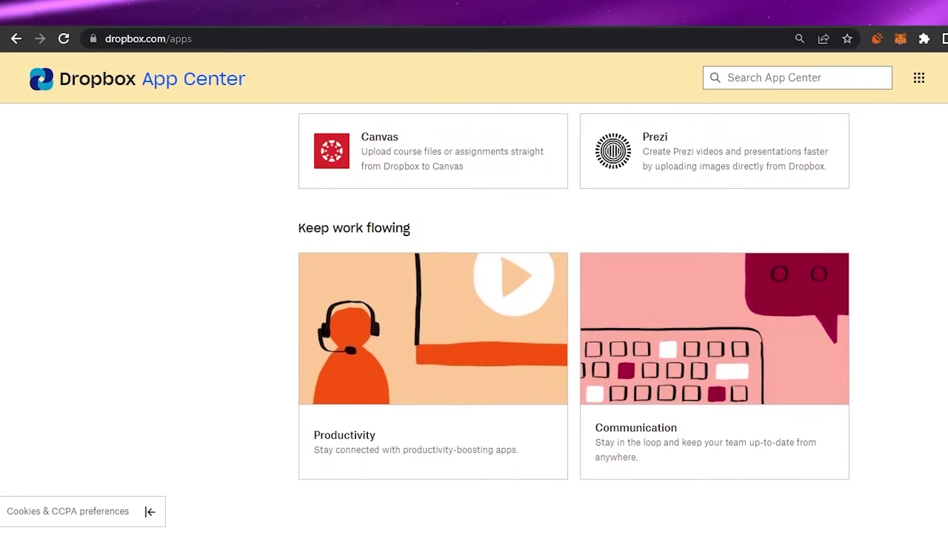
pyautogui.scroll(2, 573, 317)
pyautogui.scroll(6, 572, 316)
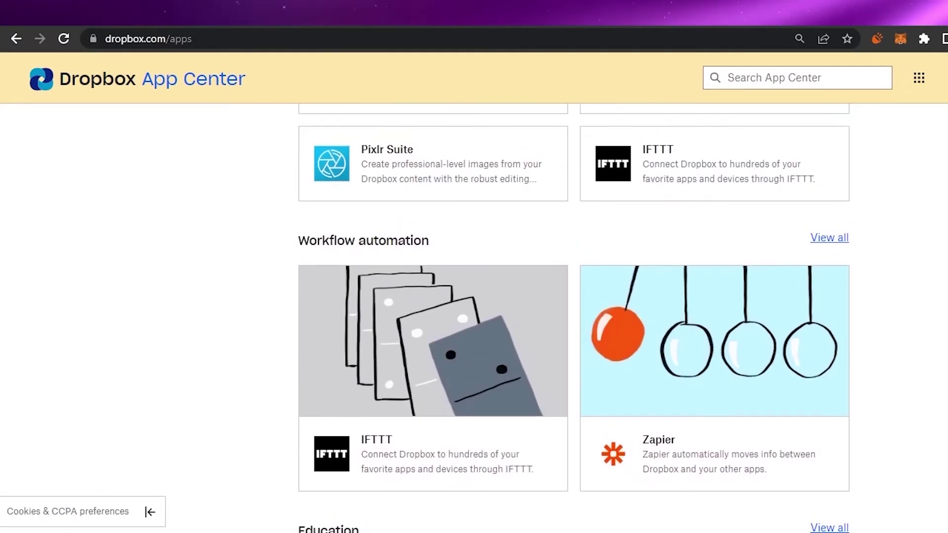
pyautogui.scroll(-1, 572, 316)
pyautogui.scroll(-8, 573, 316)
pyautogui.scroll(15, 775, 372)
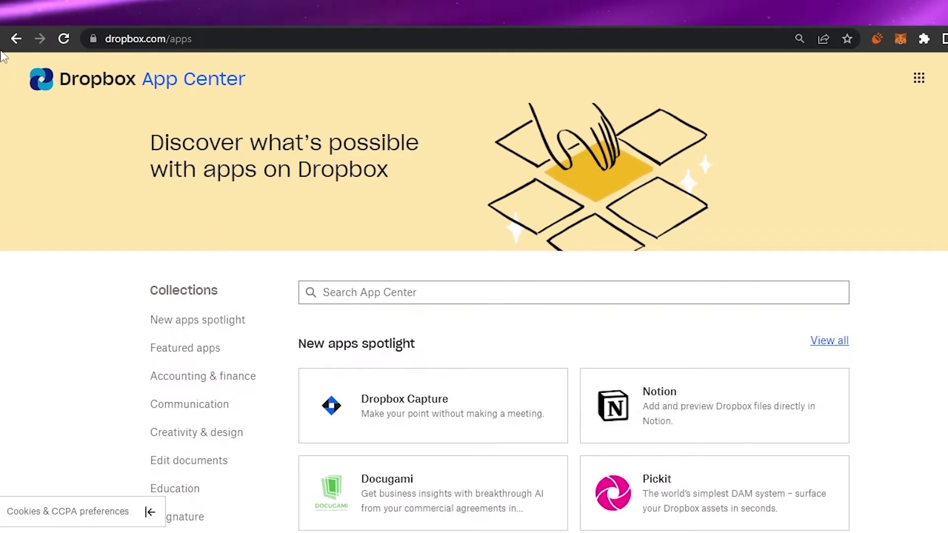
# Step: Return to the team account settings and examine the default editing apps, including the choices for opening Word documents
pyautogui.click(17, 39)
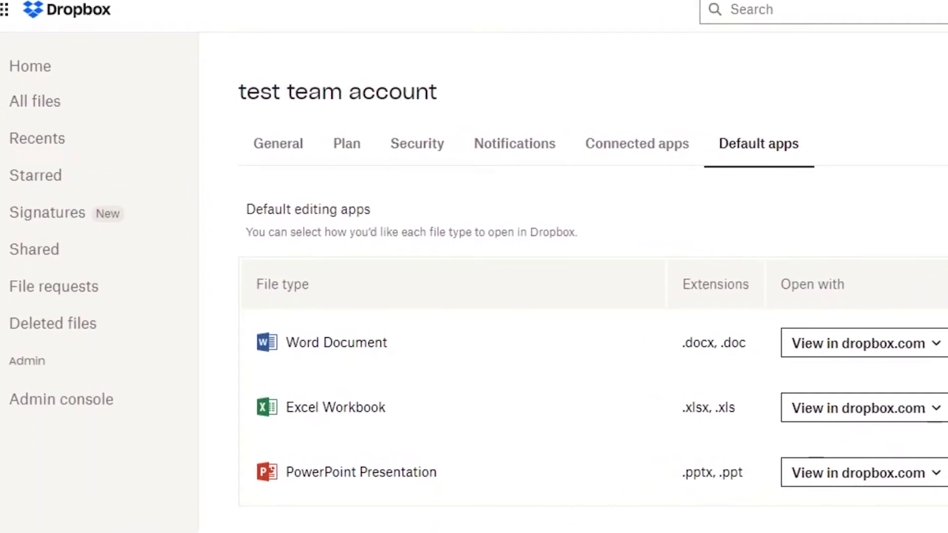
pyautogui.scroll(-1, 795, 208)
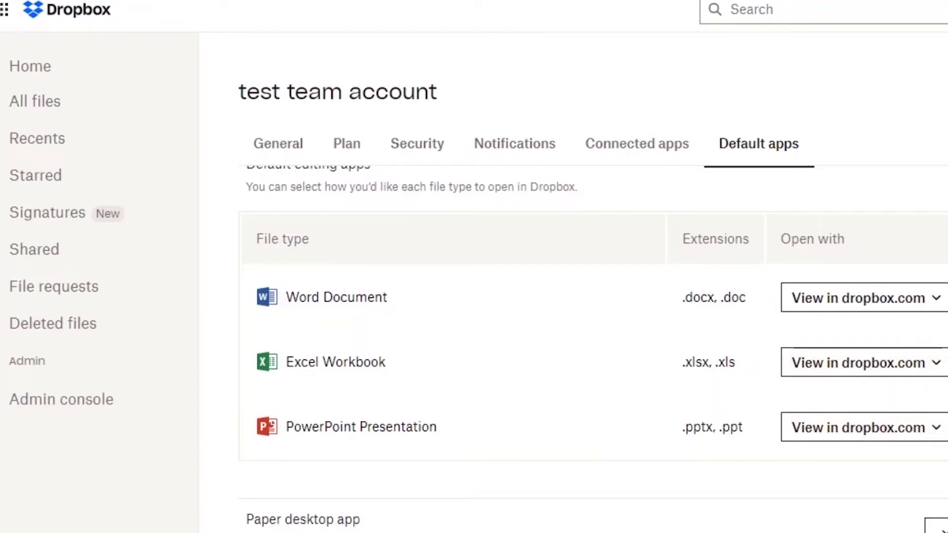
pyautogui.scroll(1, 593, 346)
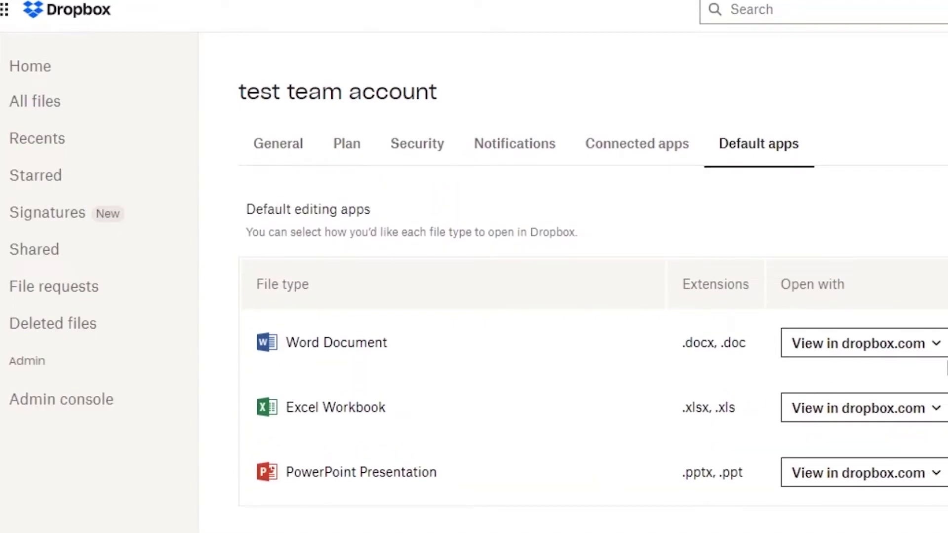
pyautogui.click(936, 348)
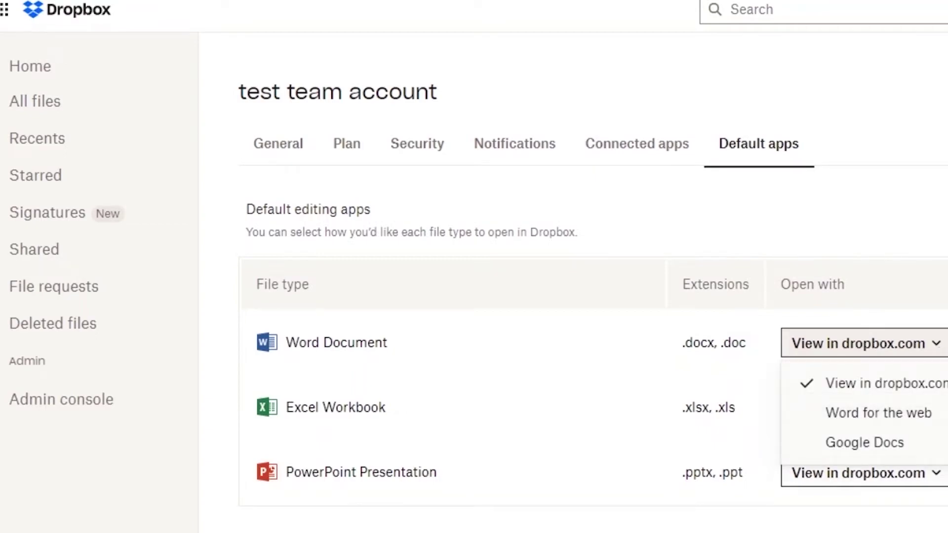
pyautogui.scroll(-1, 592, 346)
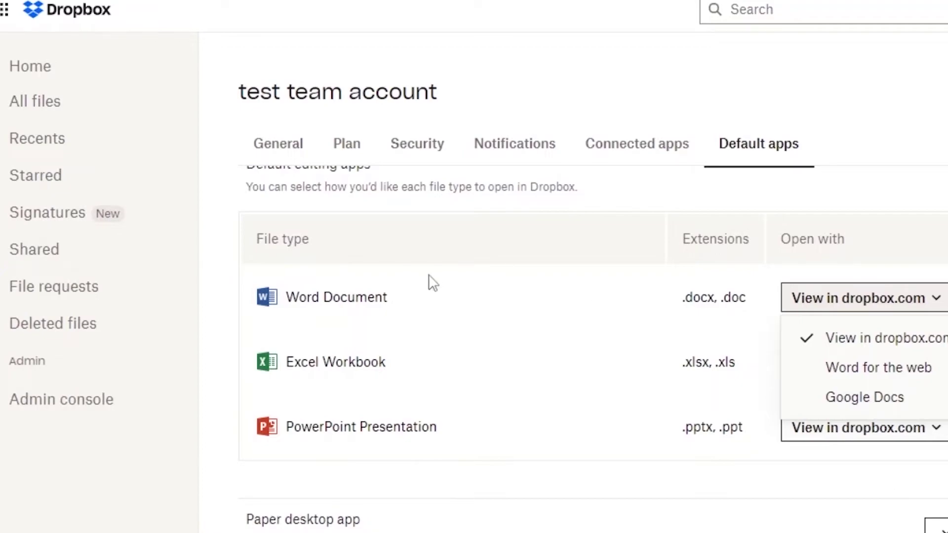
# Step: View the account's Recents, Starred and Signatures pages in turn
pyautogui.click(44, 141)
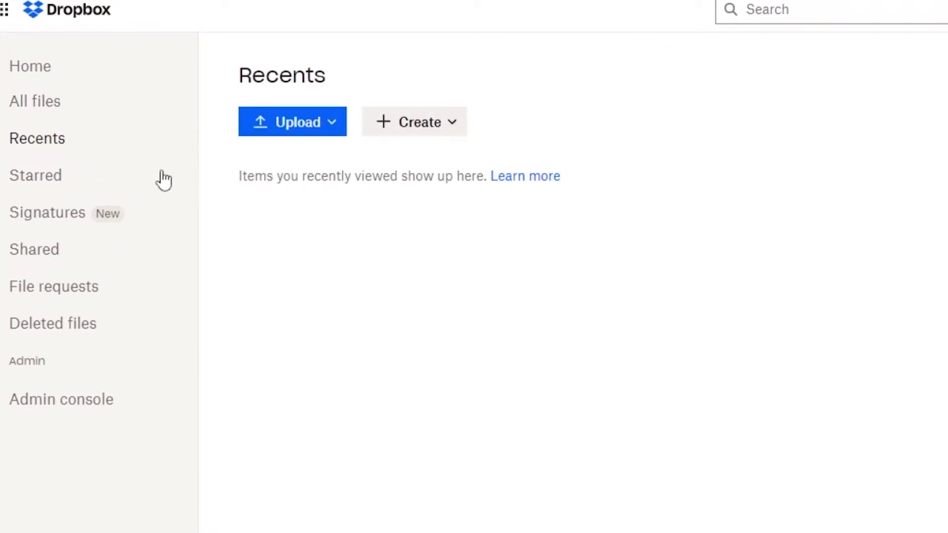
pyautogui.click(37, 181)
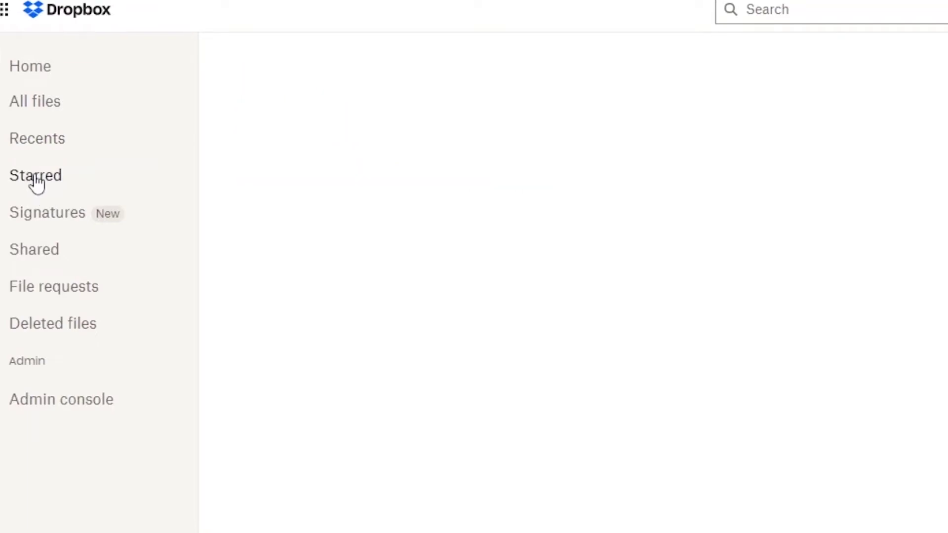
pyautogui.click(61, 216)
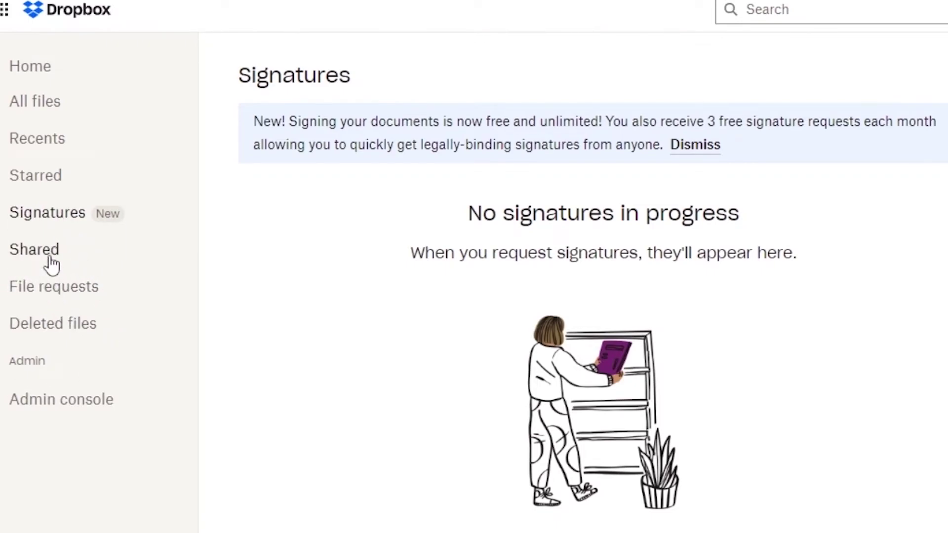
# Step: Read the introduction to file requests, view the form for a new request and close it without creating one
pyautogui.click(64, 291)
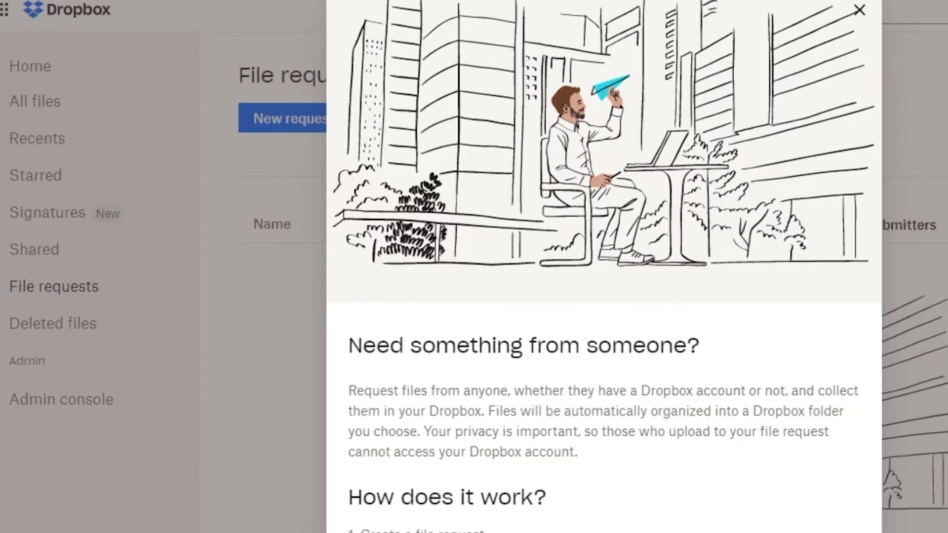
pyautogui.scroll(-2, 604, 267)
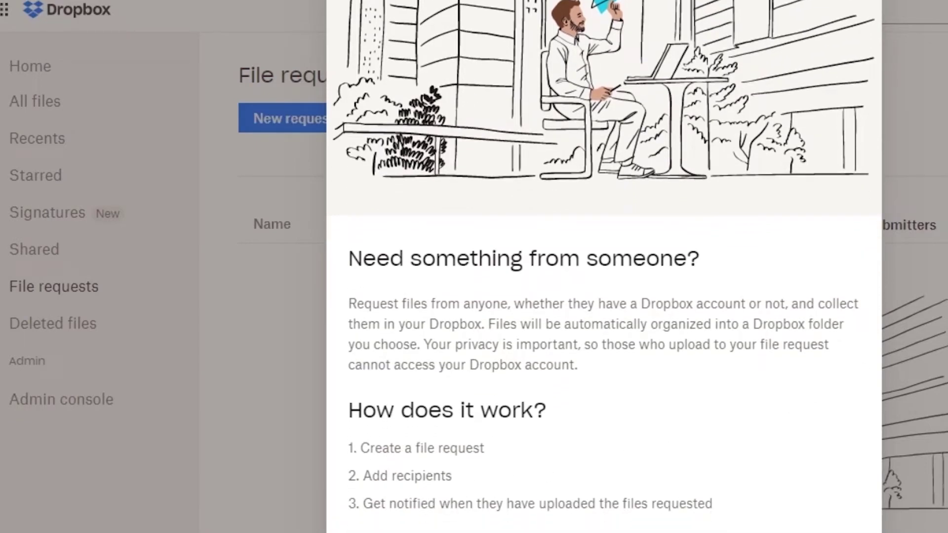
pyautogui.press('Escape')
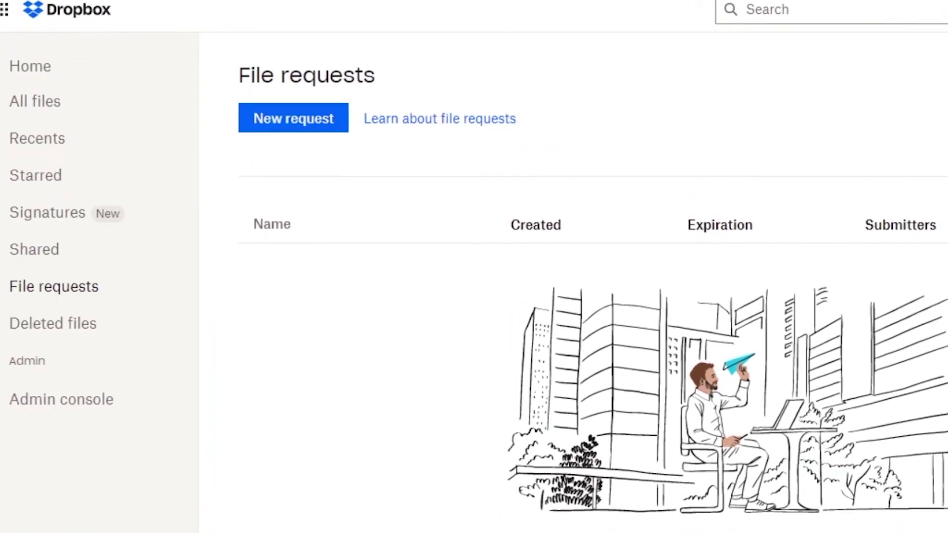
pyautogui.click(294, 118)
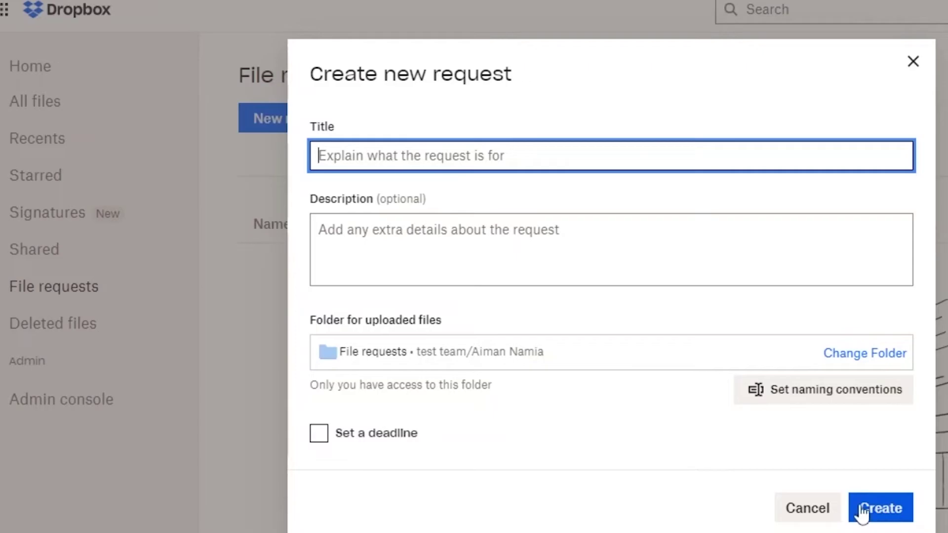
pyautogui.click(913, 62)
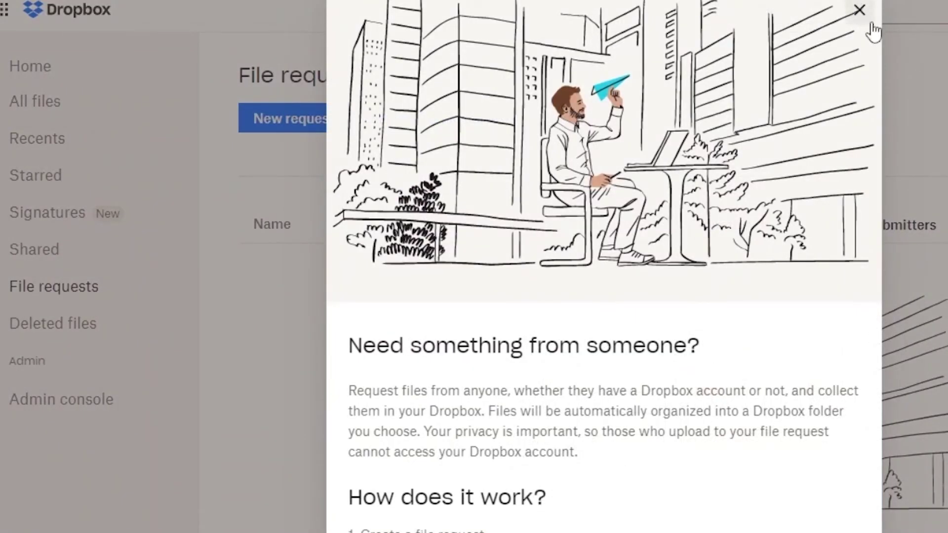
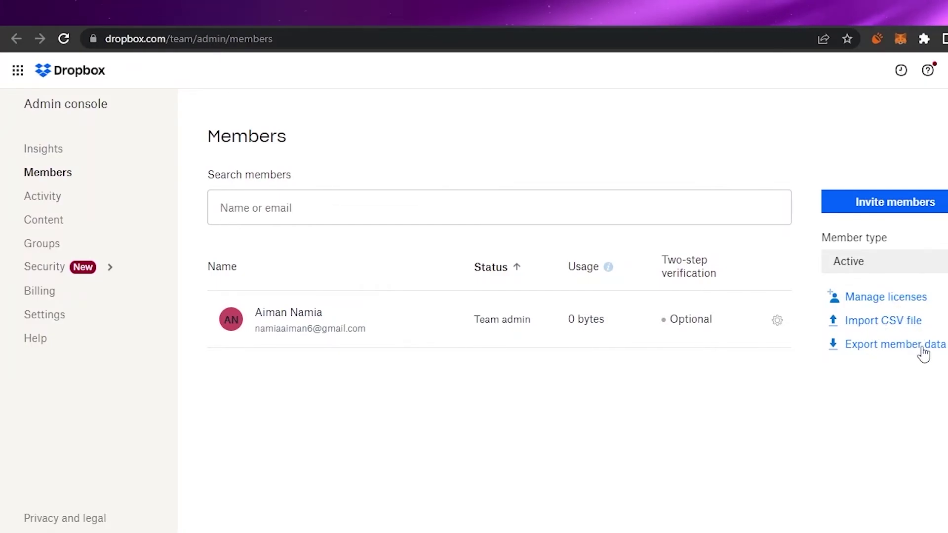
# Step: View the team invitation form for new members, browse the setup actions it can include, and close it without inviting anyone
pyautogui.click(932, 207)
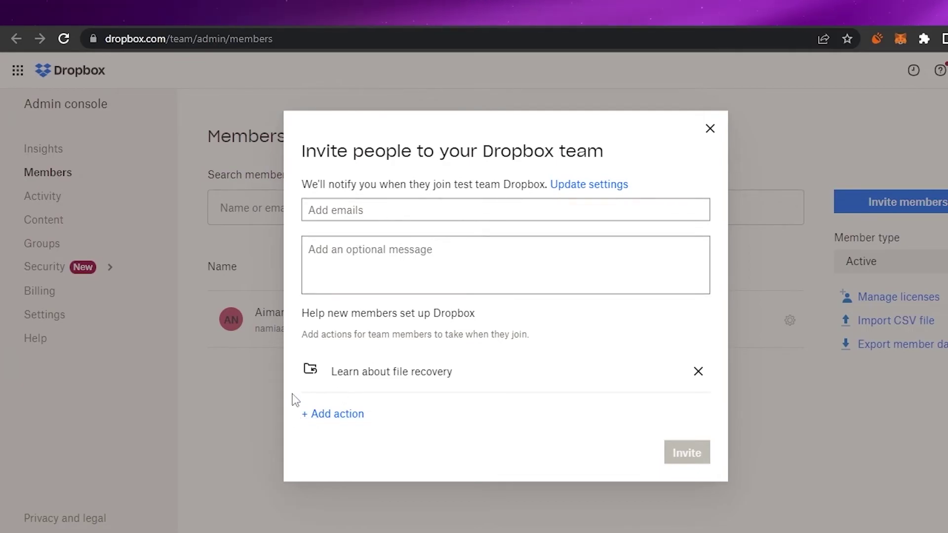
pyautogui.click(336, 415)
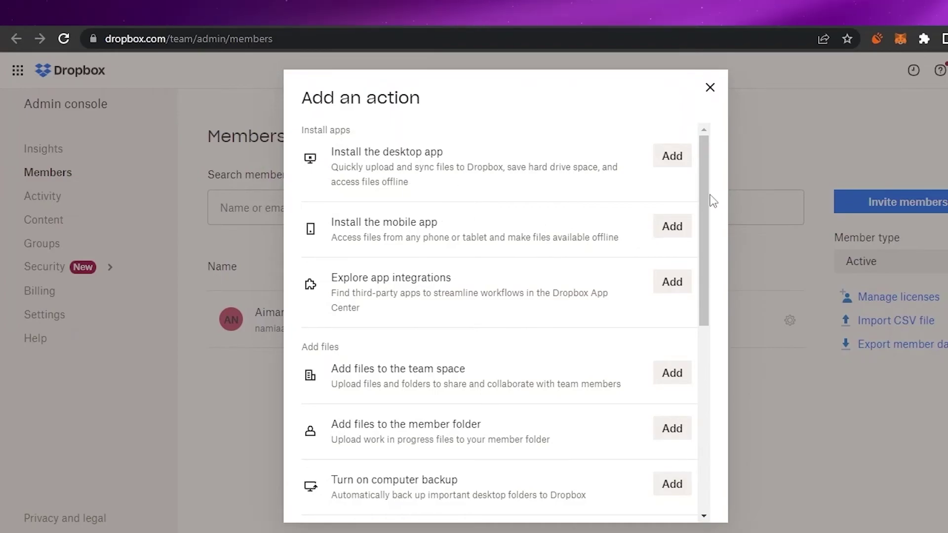
pyautogui.moveTo(705, 197); pyautogui.dragTo(719, 349)
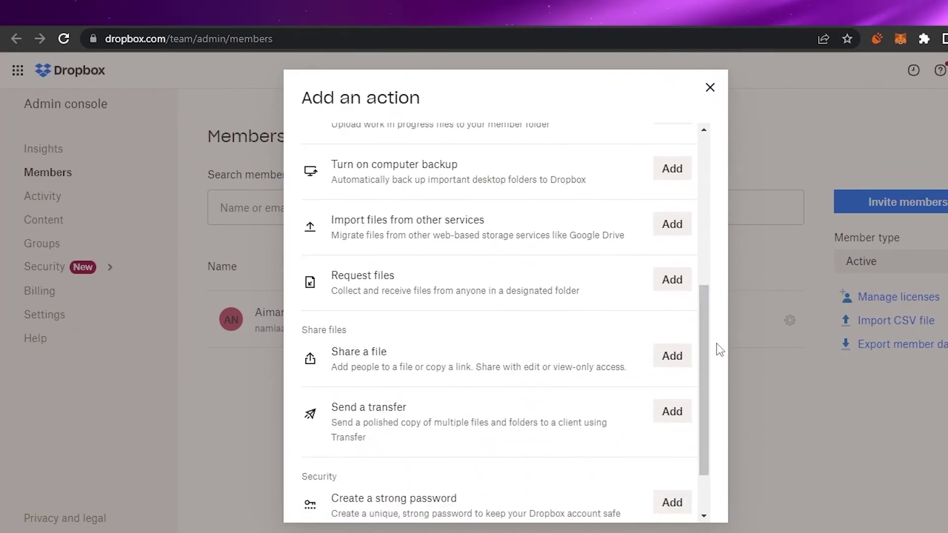
pyautogui.click(713, 90)
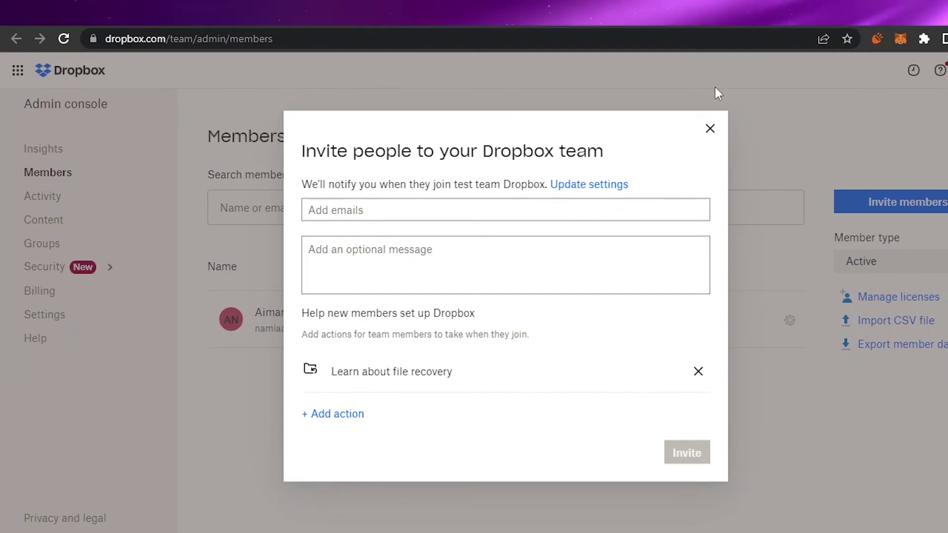
pyautogui.click(712, 129)
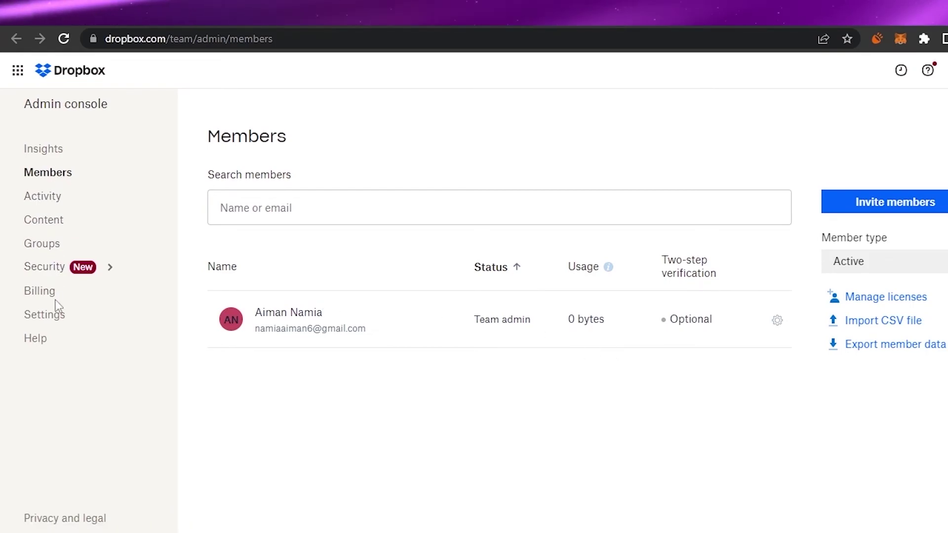
# Step: Open the Groups page of the admin console
pyautogui.click(44, 252)
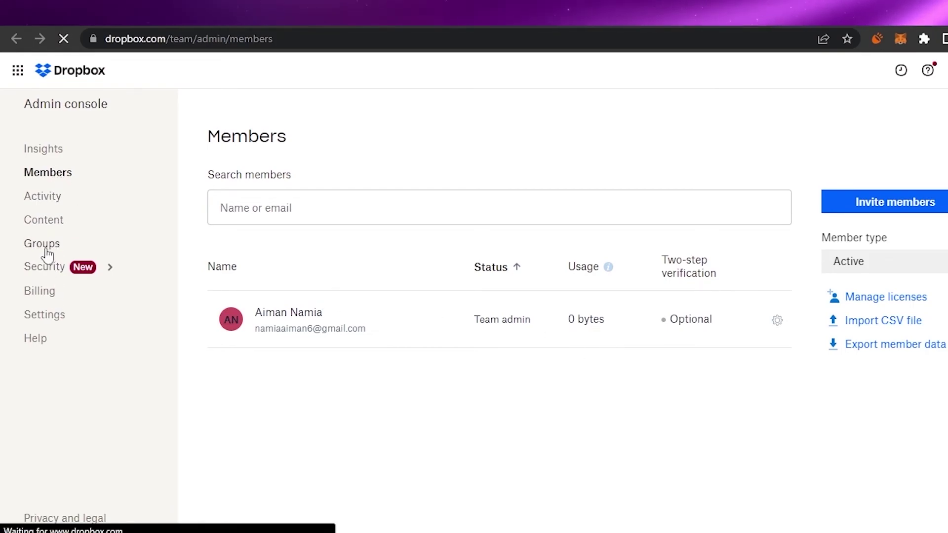